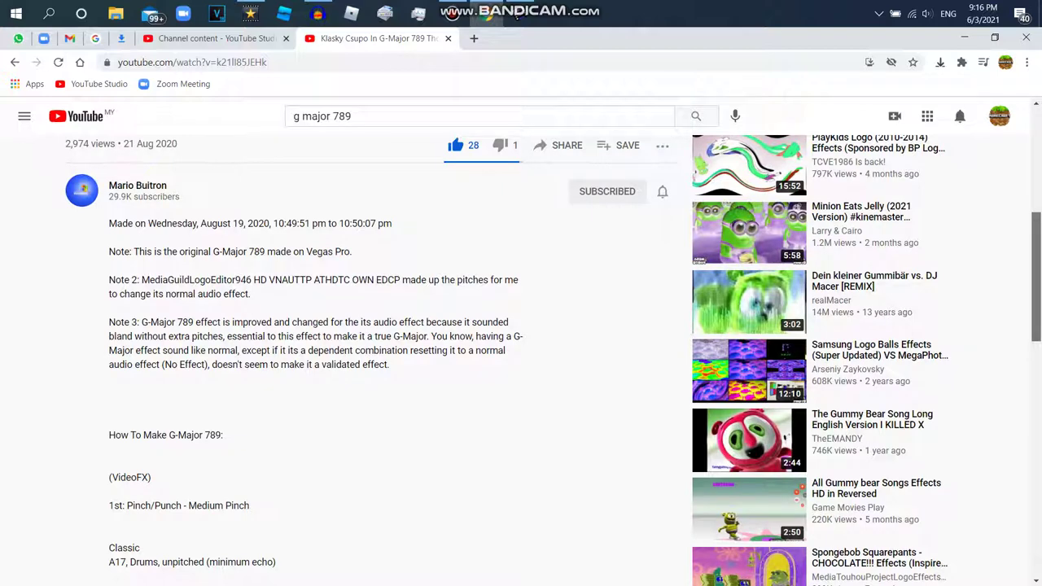
Read the notes and the "How To Make G-Major 789" recipe in the YouTube video's description
scroll(521, 358, "down", 2)
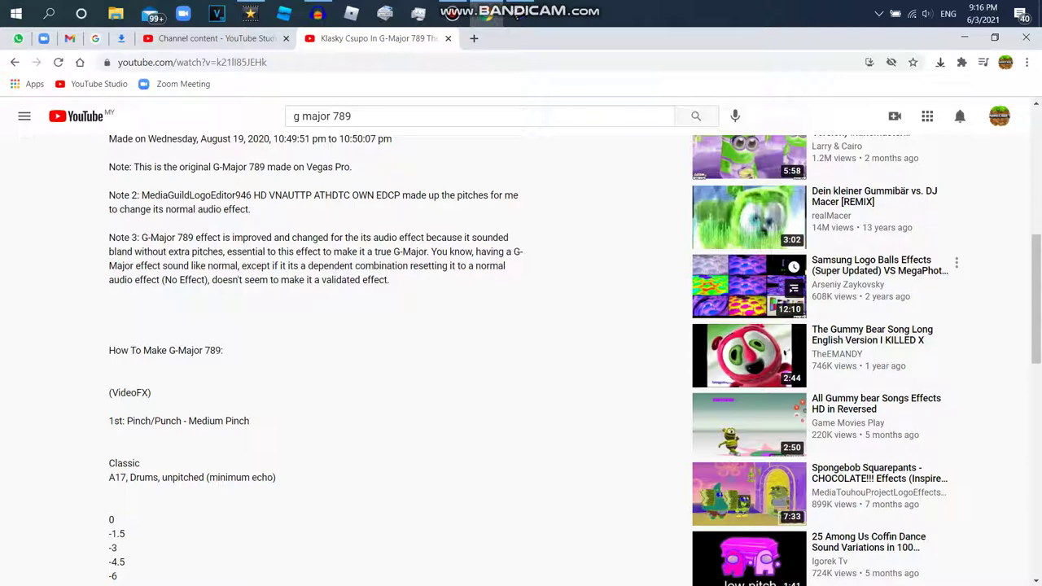
scroll(521, 358, "down", 1)
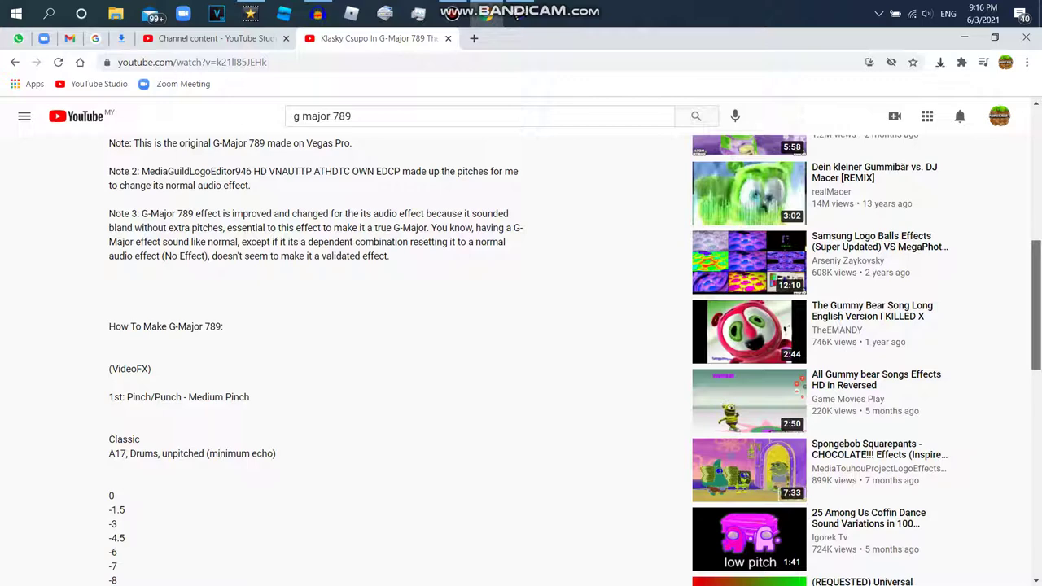
scroll(521, 358, "up", 1)
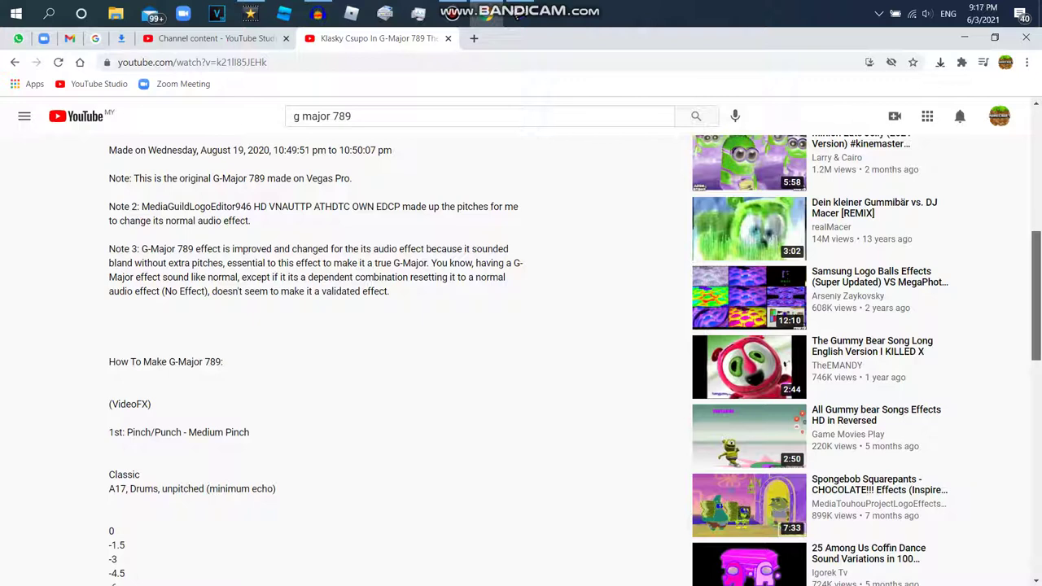
scroll(521, 358, "down", 1)
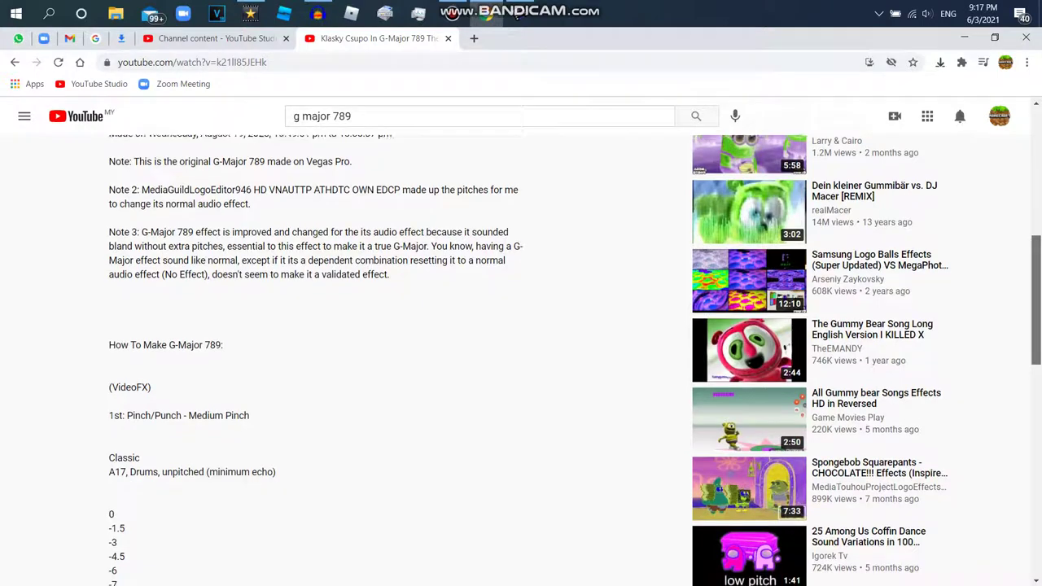
scroll(521, 358, "down", 5)
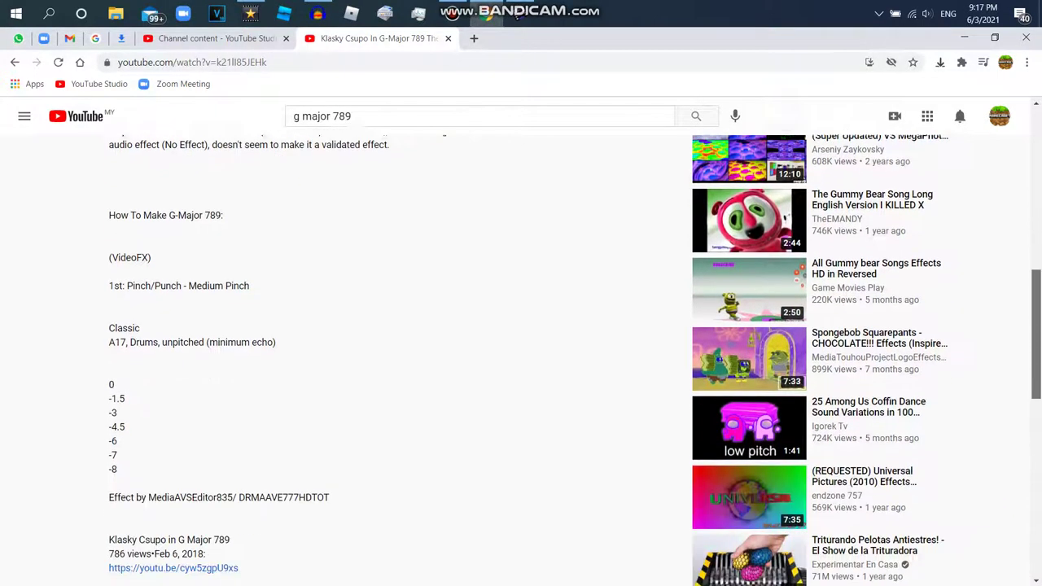
scroll(521, 358, "down", 2)
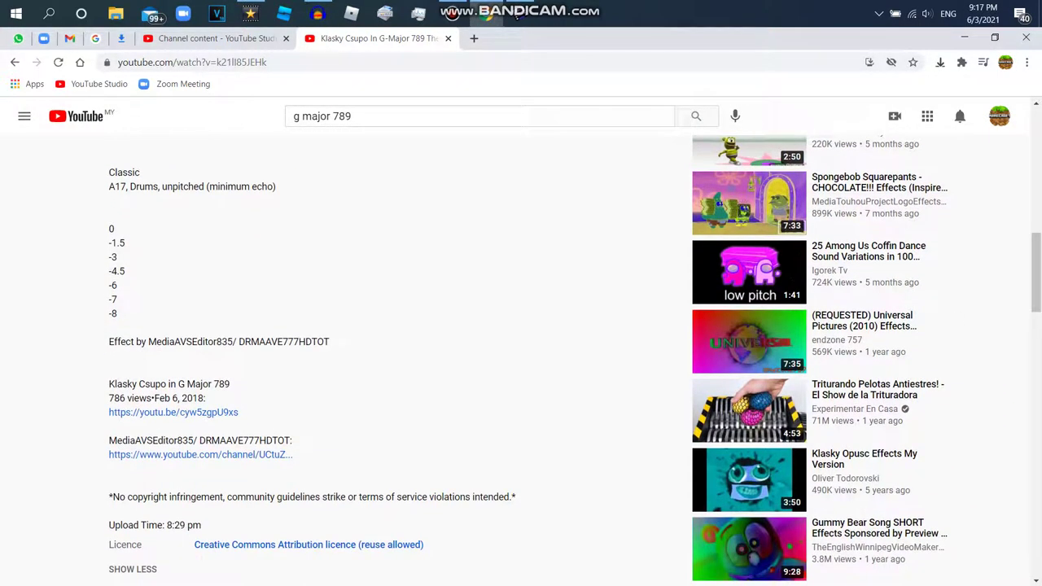
Switch to AVS Video Editor and delete the "Klasky Csupo in Inverted Hue Color {VIDEOPAD}" clip from the timeline
left_click(519, 13)
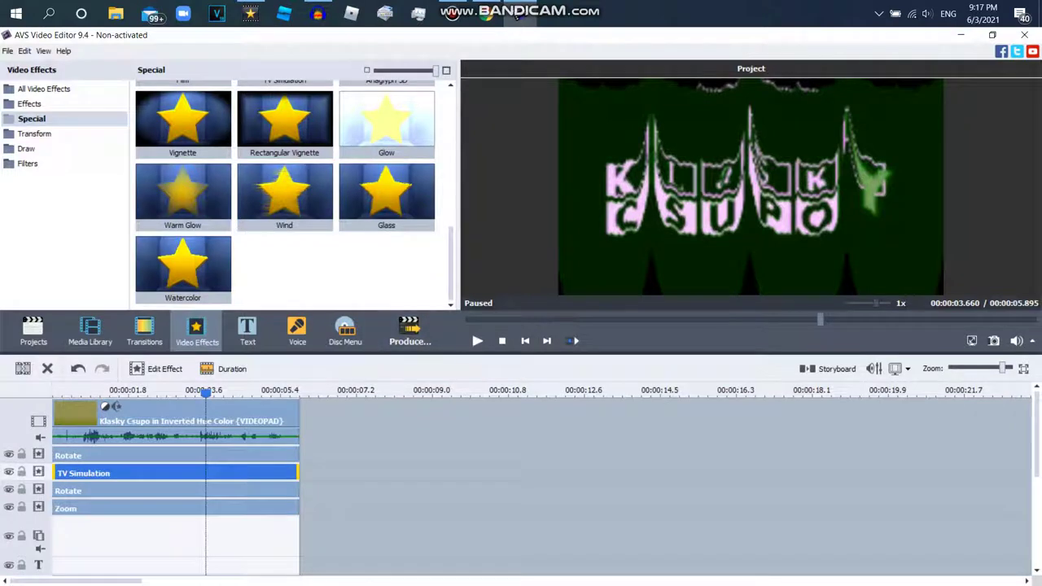
right_click(210, 457)
right_click(220, 421)
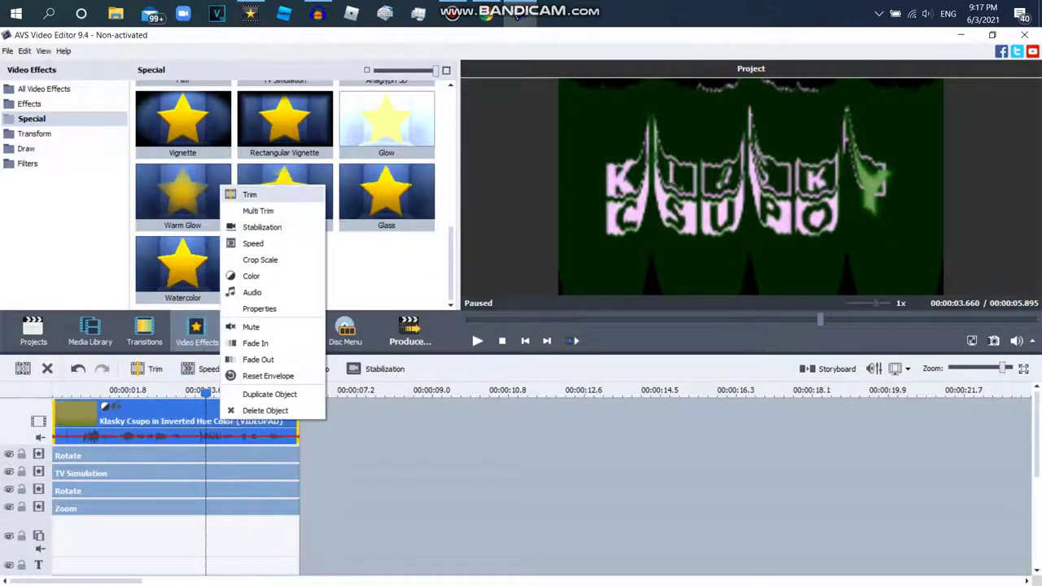
left_click(270, 412)
Import the "Klasky Csupo Robot Logo Trimmed" video into the media library from the video file folder linked on the desktop
left_click(91, 332)
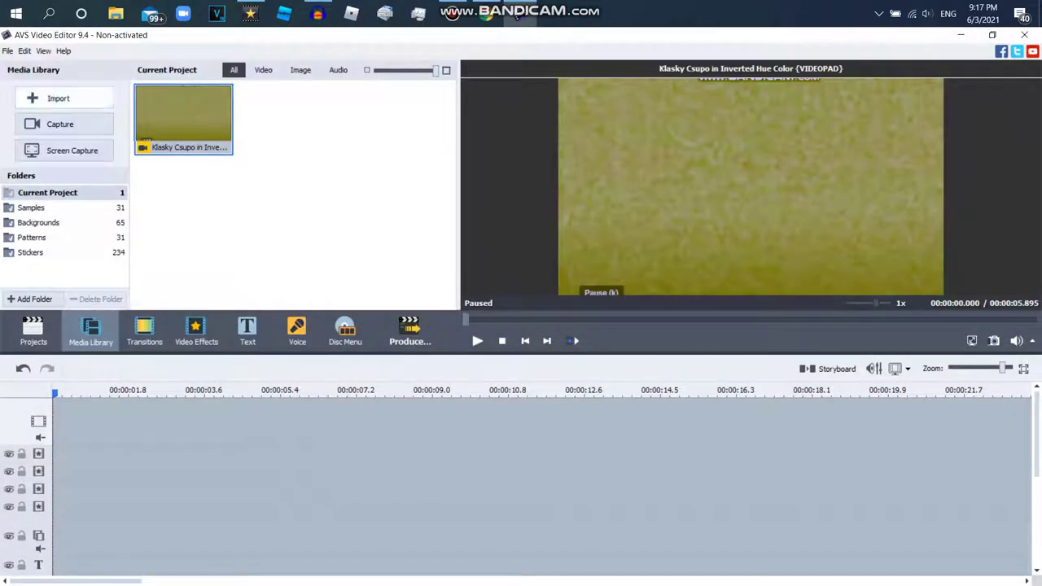
left_click(58, 97)
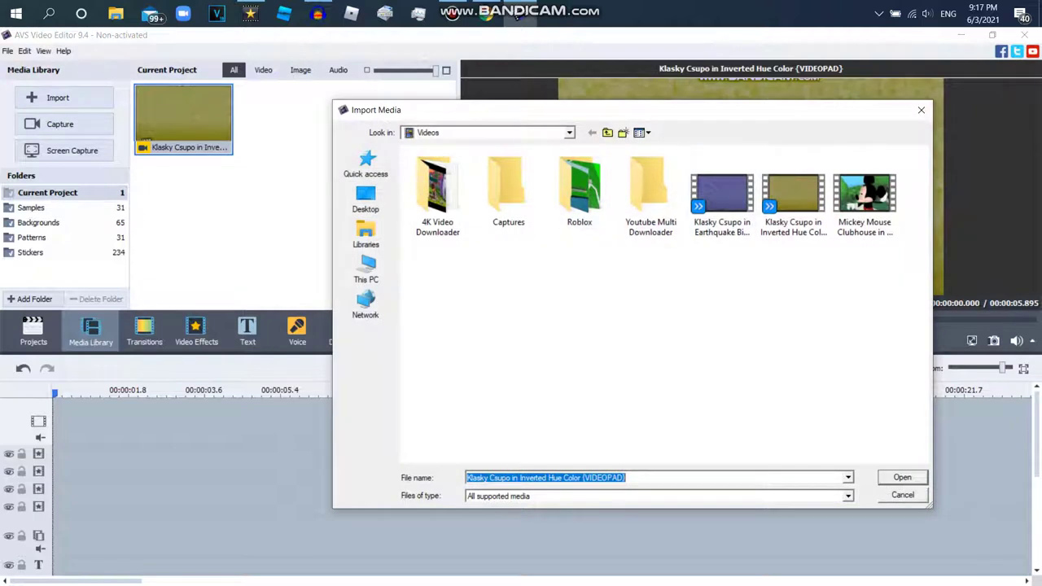
left_click(366, 268)
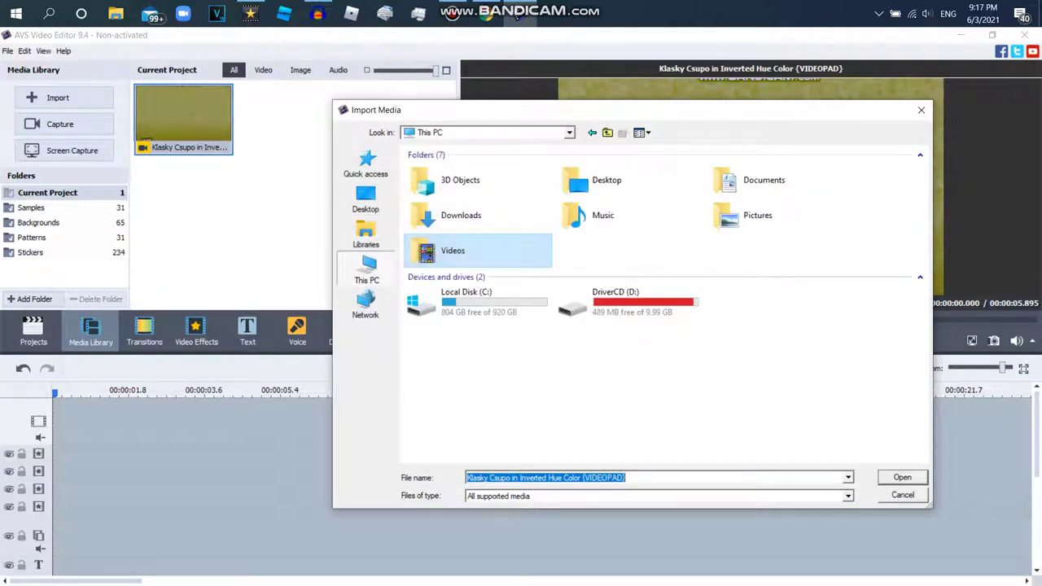
left_click(366, 199)
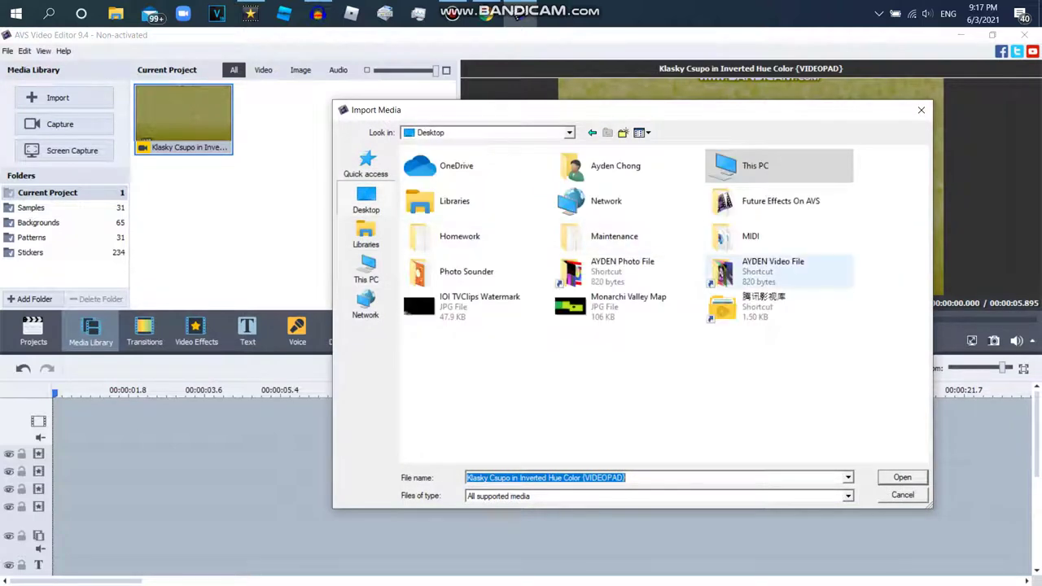
double_click(779, 271)
scroll(603, 313, "down", 15)
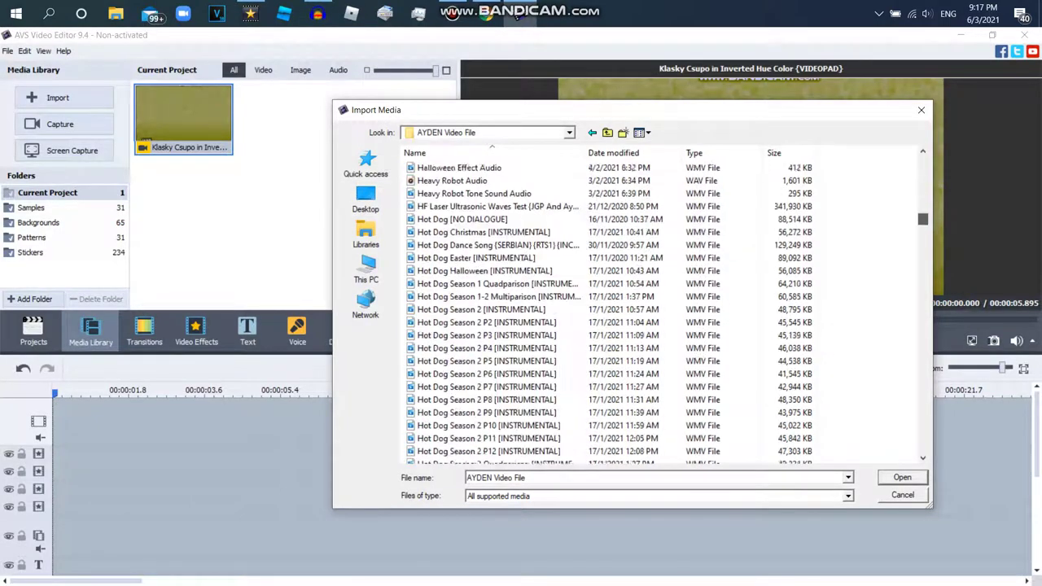
scroll(602, 314, "down", 10)
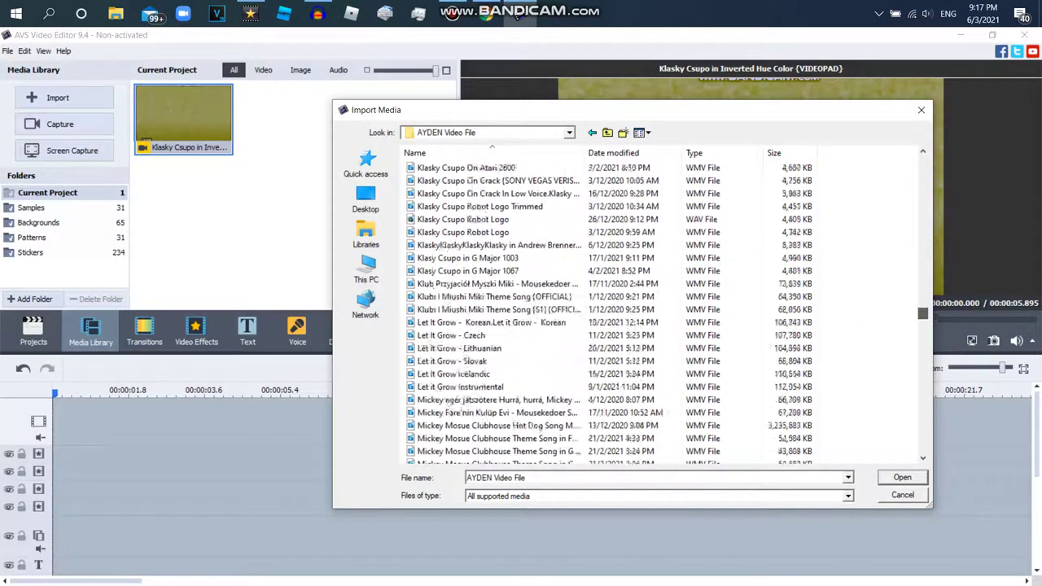
scroll(602, 313, "up", 5)
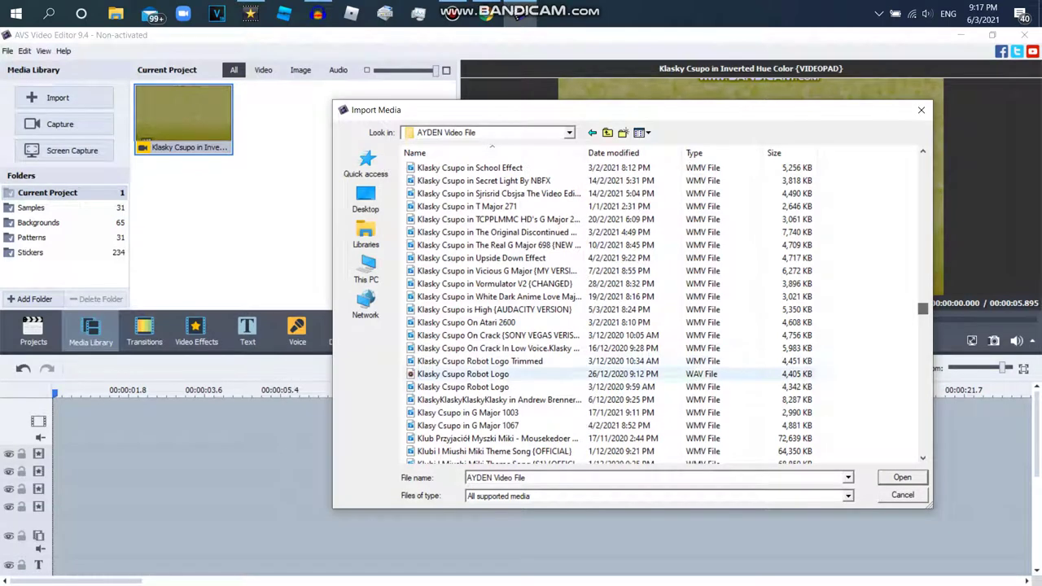
double_click(481, 360)
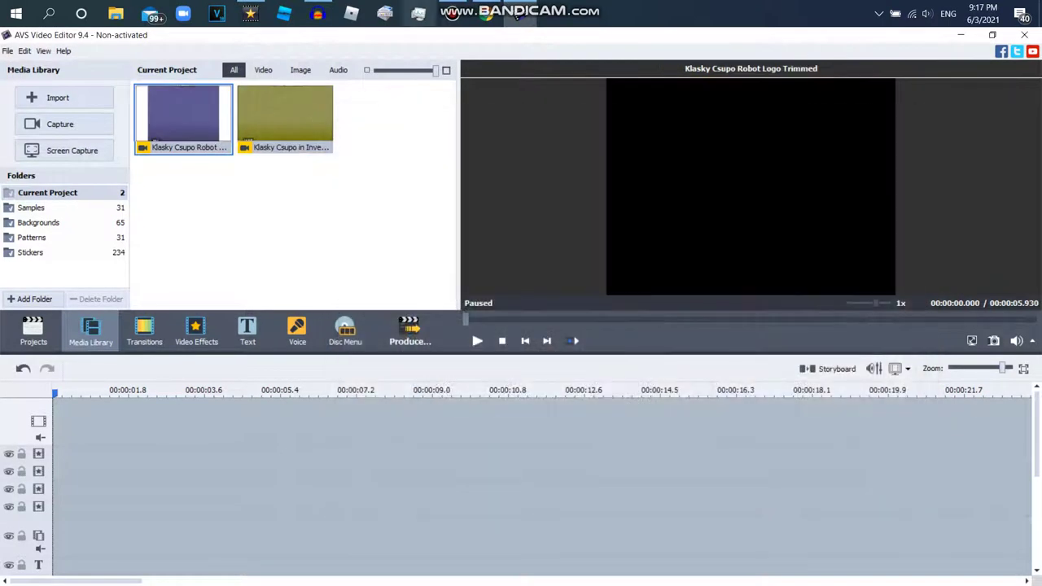
Switch back to Chrome and reread the G-Major 789 video effect and pitch settings in the description
left_click(486, 14)
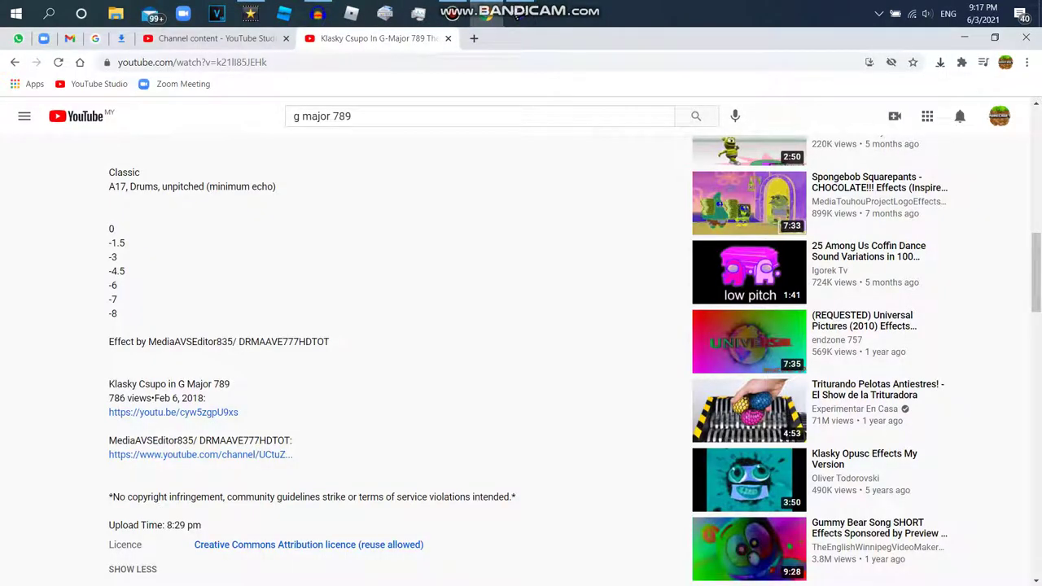
scroll(749, 272, "up", 4)
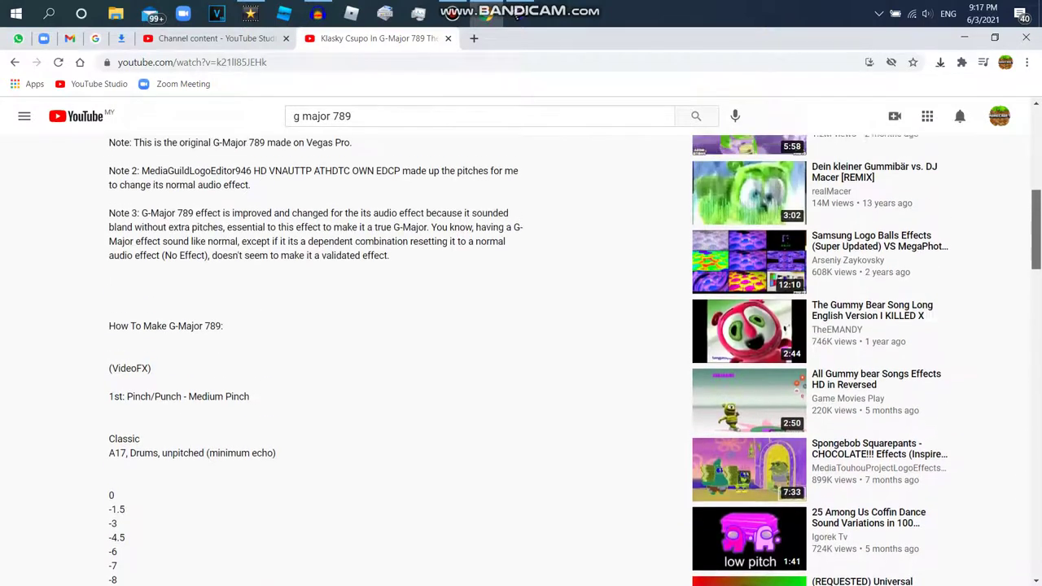
scroll(521, 361, "up", 1)
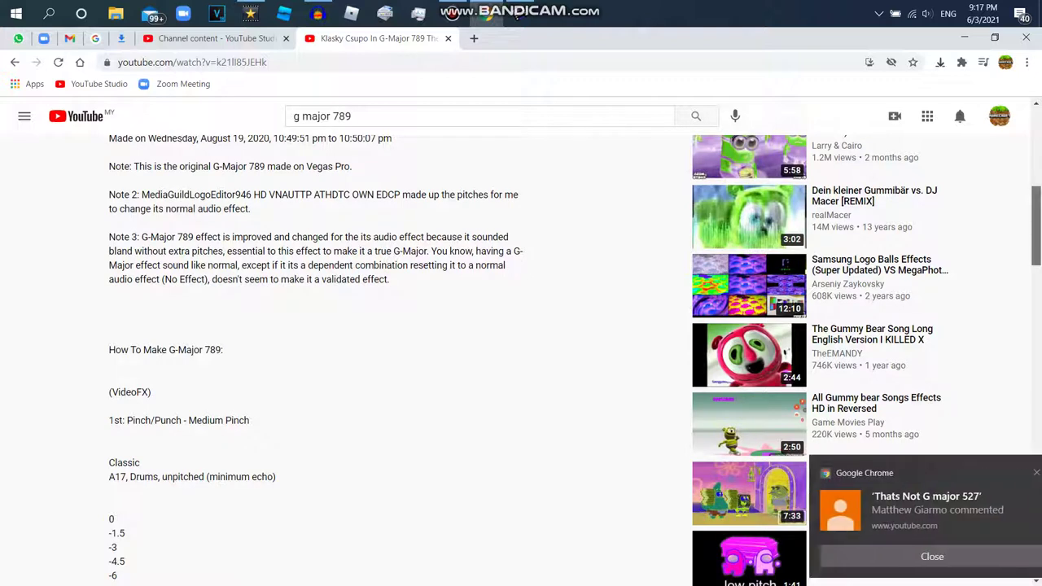
left_click_drag(1036, 225, 1035, 223)
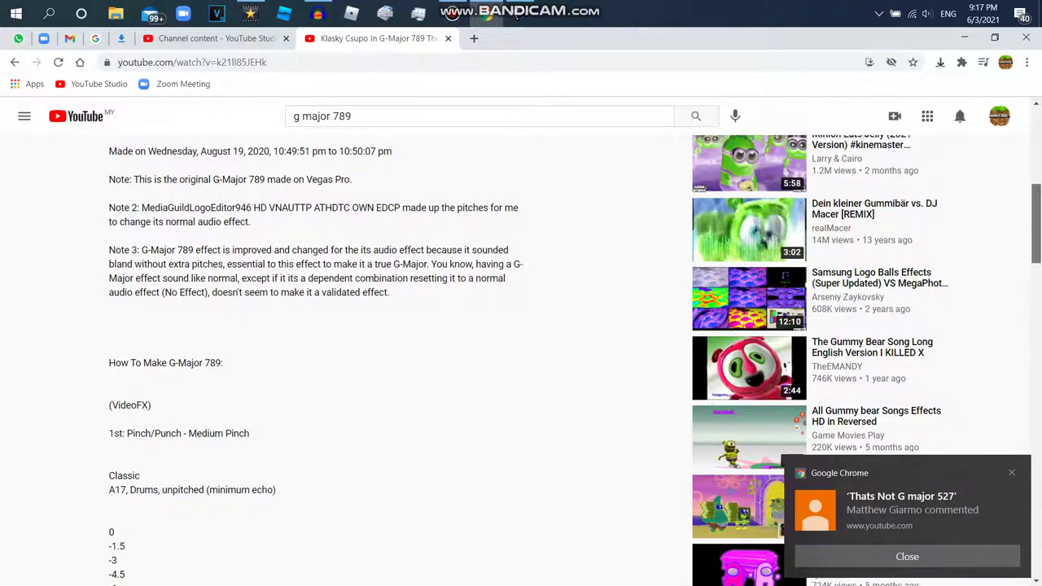
scroll(521, 358, "down", 1)
scroll(521, 358, "down", 2)
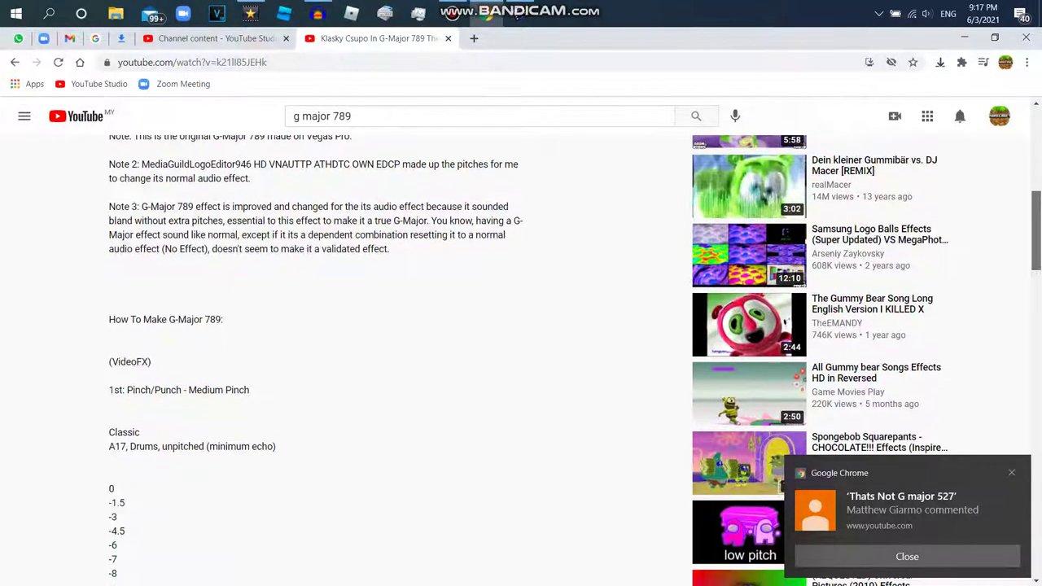
scroll(521, 358, "down", 3)
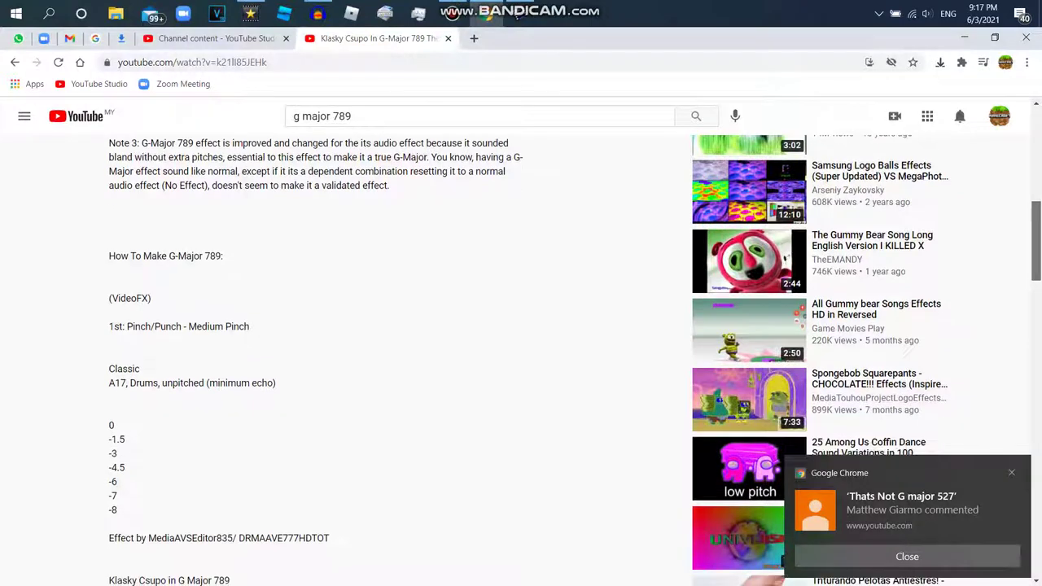
Open the latest comment among the YouTube notifications, reply "No!,That's V2" and close the notifications
left_click(960, 115)
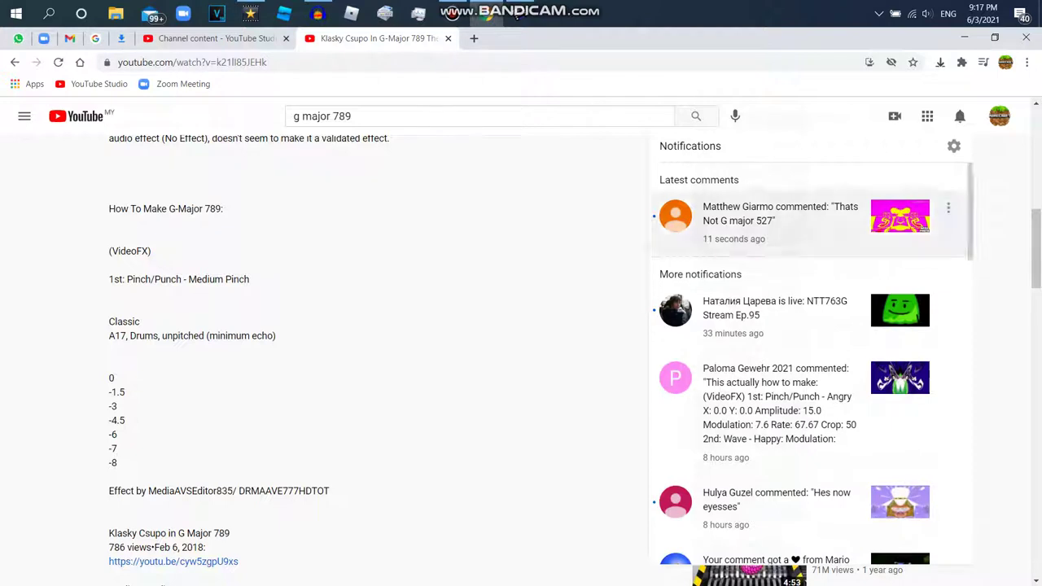
left_click(773, 215)
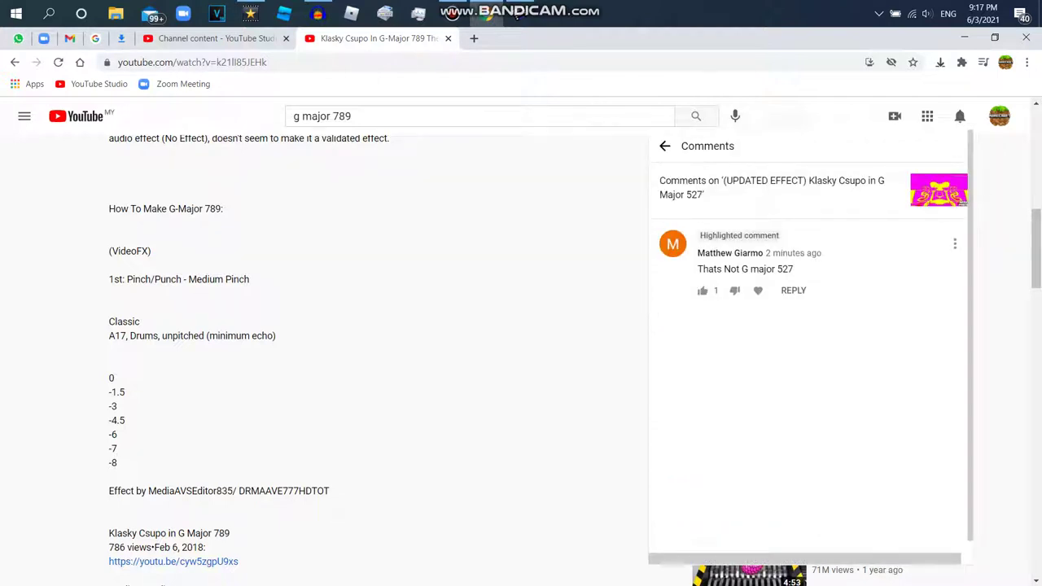
left_click(793, 290)
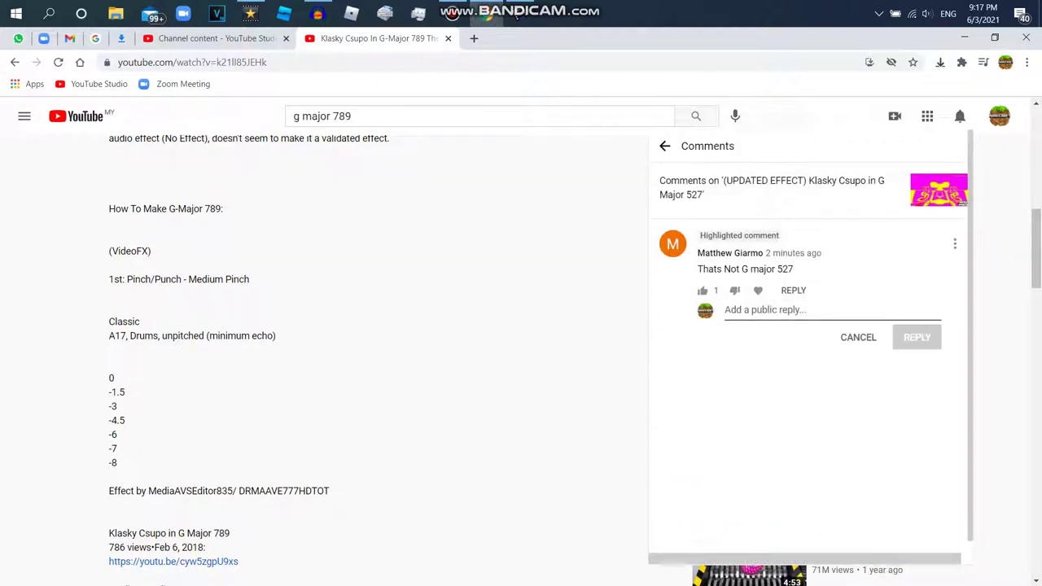
type("Ye")
key("BackSpace")
key("BackSpace")
type("No!,That's V2")
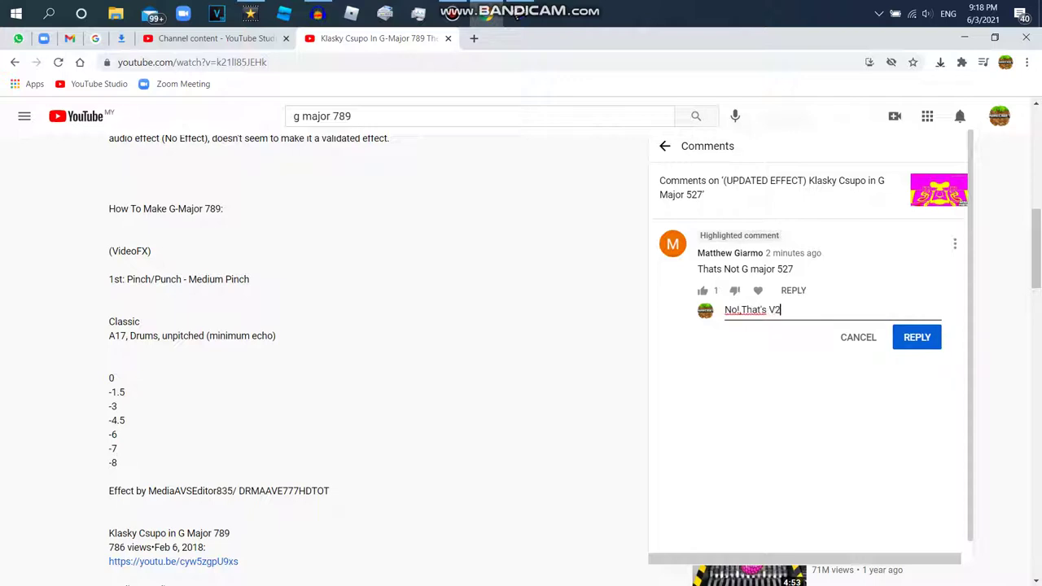
key("ctrl+Return")
key("Escape")
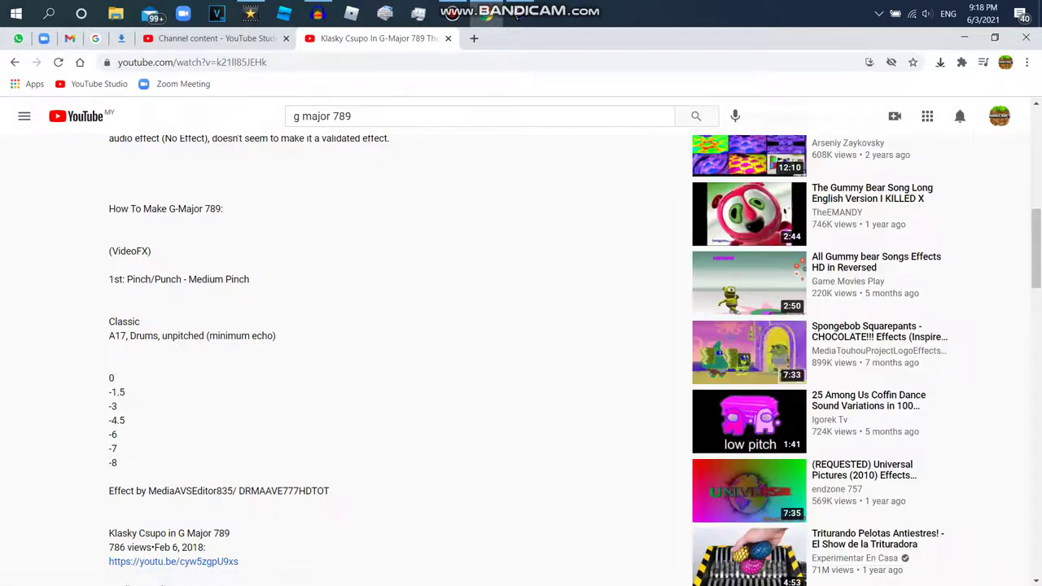
left_click_drag(353, 116, 346, 116)
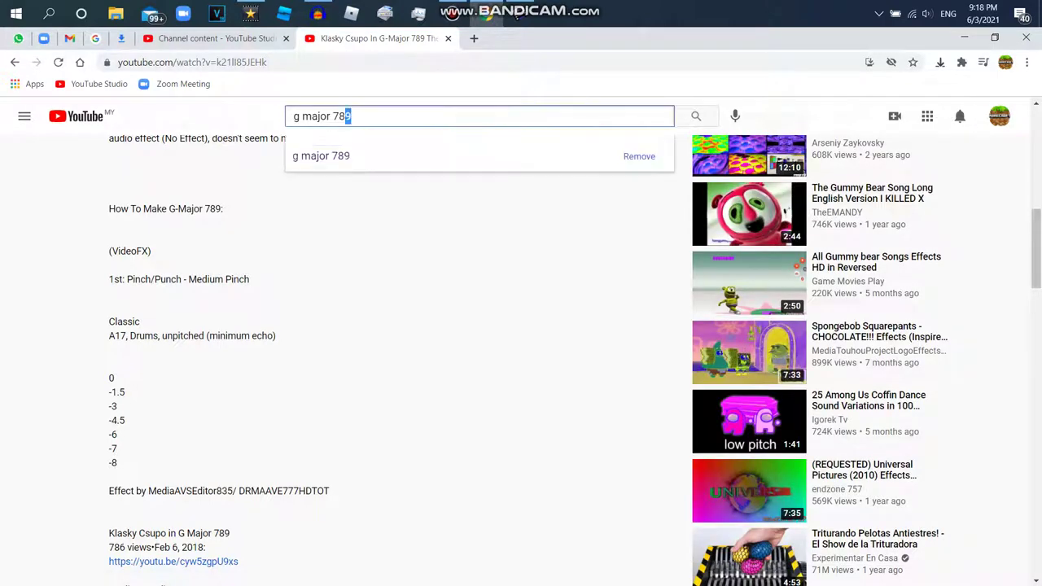
left_click(537, 245)
left_click_drag(1036, 261, 1037, 290)
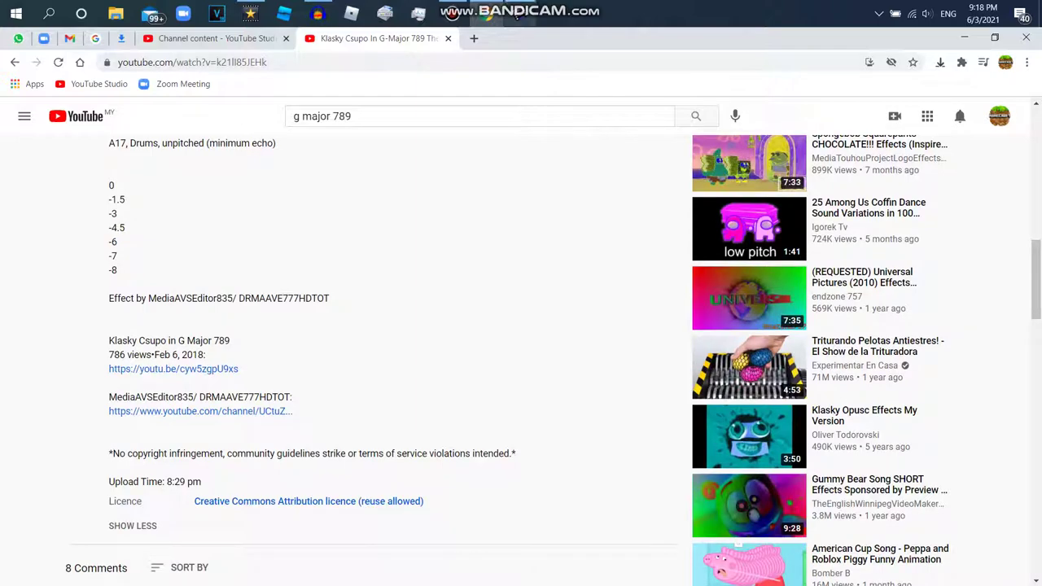
Switch to AVS Video Editor, place "Klasky Csupo Robot Logo Trimmed" on the main video track and move the playhead to about 2 seconds
left_click(517, 18)
left_click_drag(183, 118, 153, 446)
left_click(123, 391)
left_click_drag(123, 392, 139, 392)
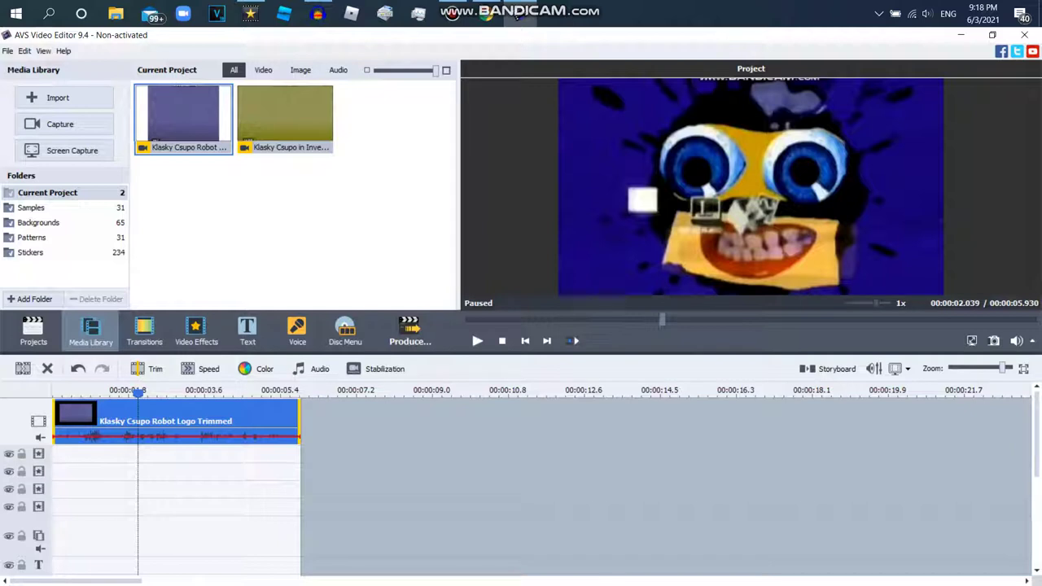
Review the file, video and audio properties of "Klasky Csupo Robot Logo Trimmed" in the media library, including its aspect ratio
right_click(196, 137)
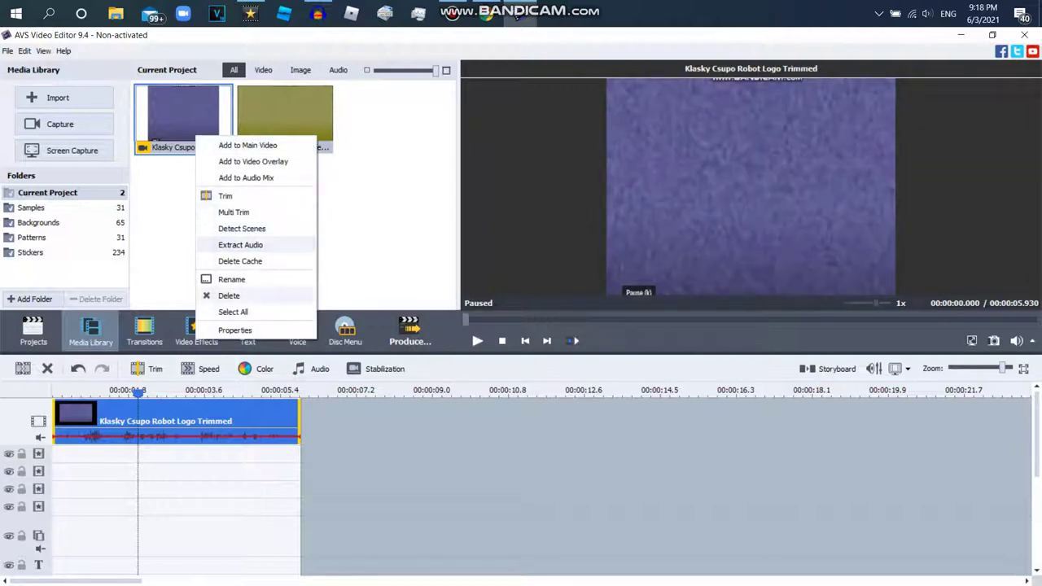
left_click(235, 330)
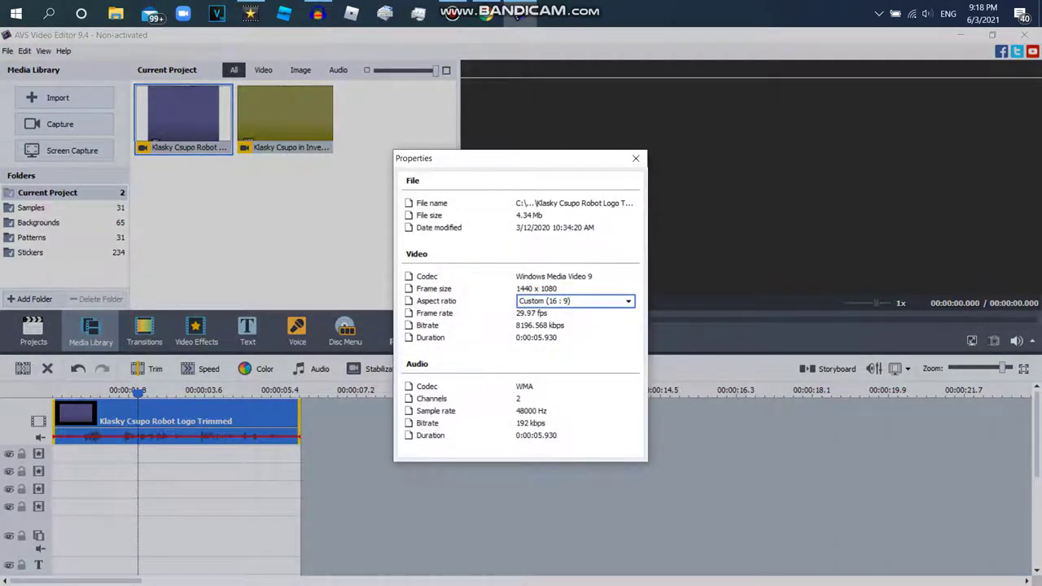
left_click(636, 158)
Look through the Special and Effects categories of video effects
left_click(197, 330)
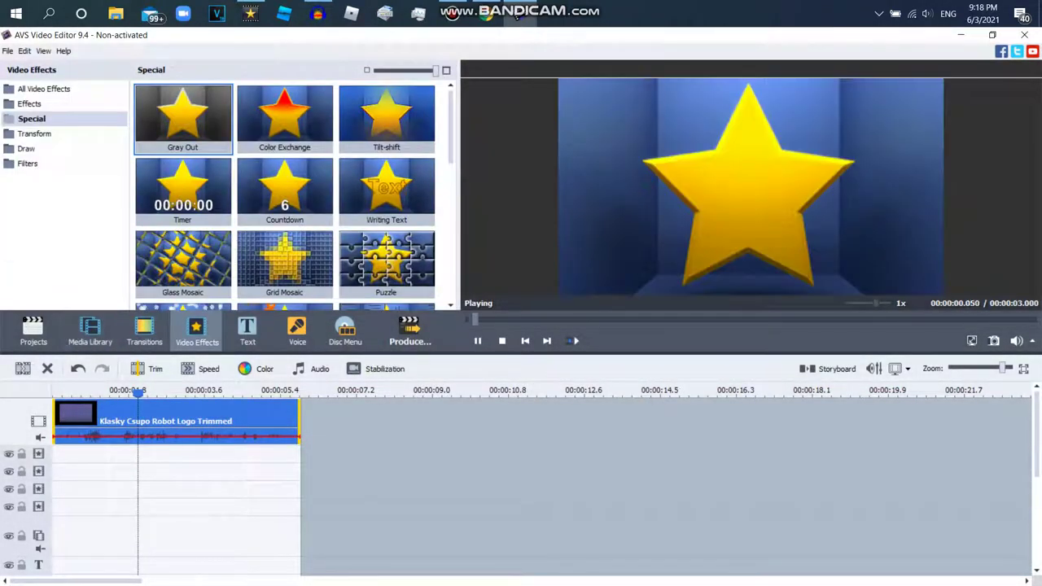
scroll(285, 191, "down", 5)
scroll(284, 191, "up", 2)
scroll(285, 195, "up", 3)
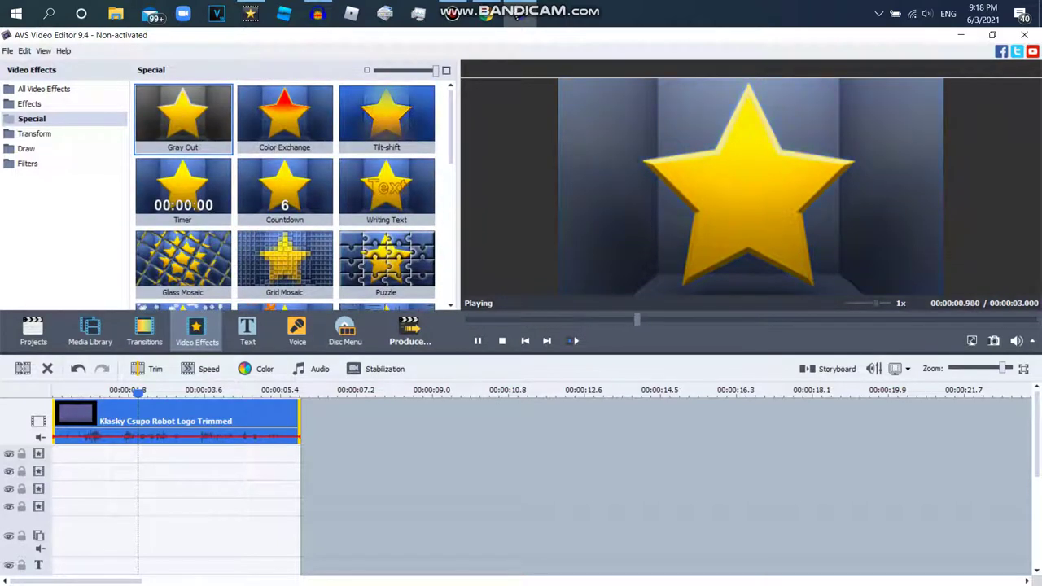
left_click(30, 105)
scroll(285, 196, "down", 2)
scroll(284, 196, "down", 1)
scroll(285, 195, "up", 4)
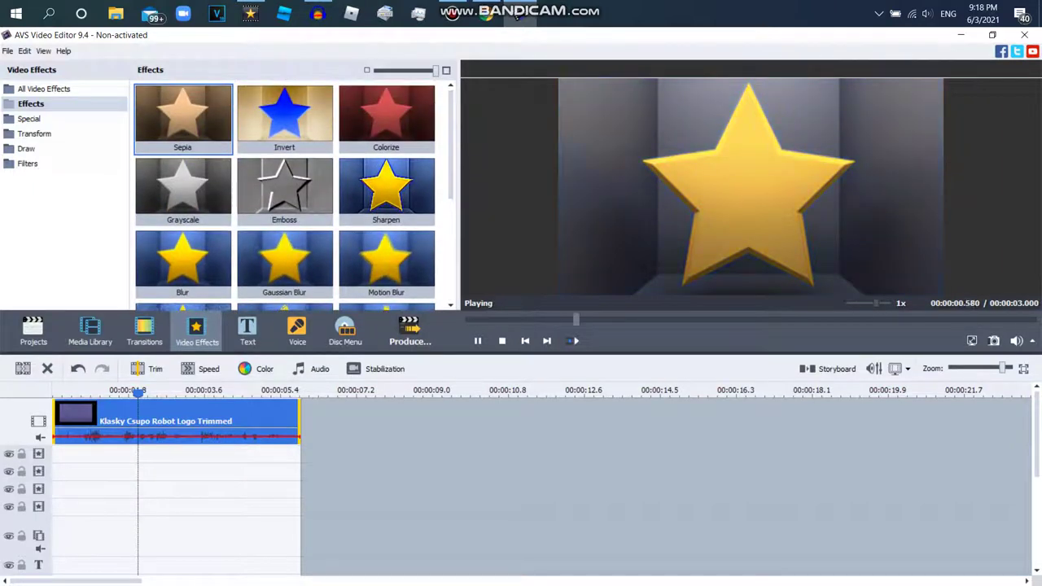
Place the Sphere transform effect on the first effects line and fit its length to the clip
left_click(34, 133)
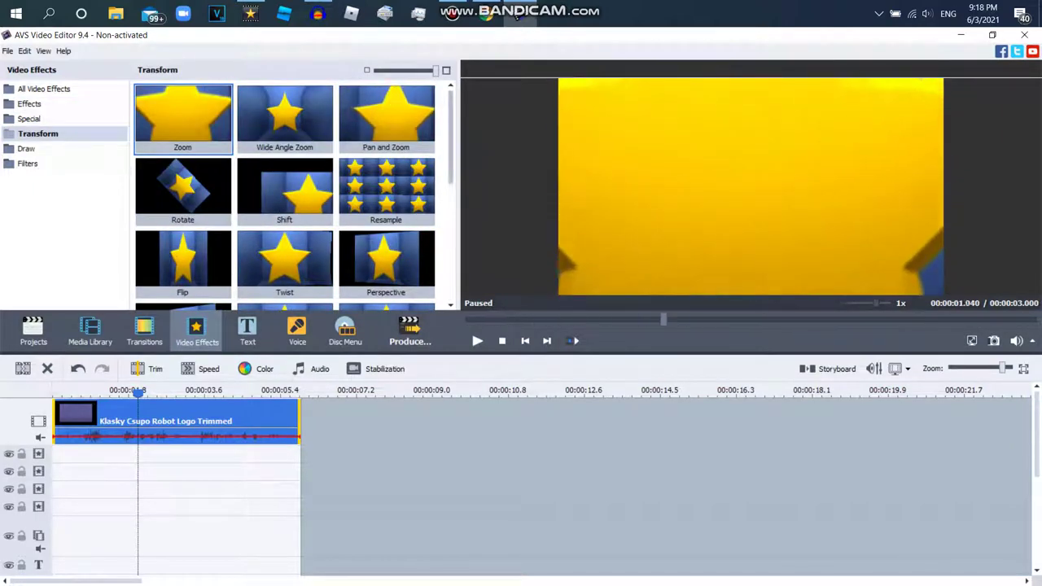
scroll(285, 195, "down", 1)
scroll(285, 196, "down", 5)
left_click(183, 198)
left_click_drag(183, 199, 114, 456)
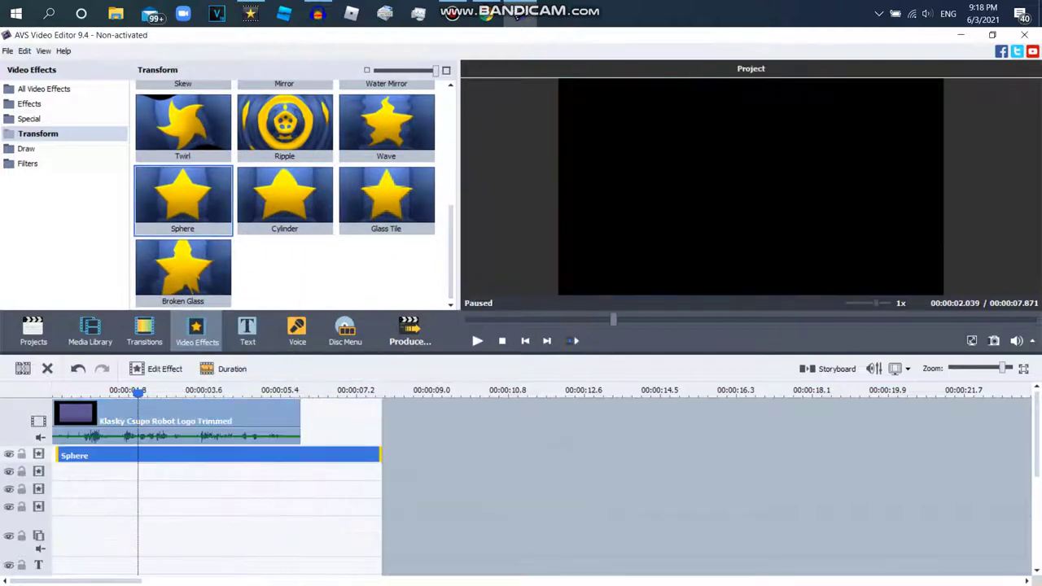
left_click_drag(377, 455, 300, 456)
Open the Sphere effect's settings and accept them with Degree at -1
left_click(157, 369)
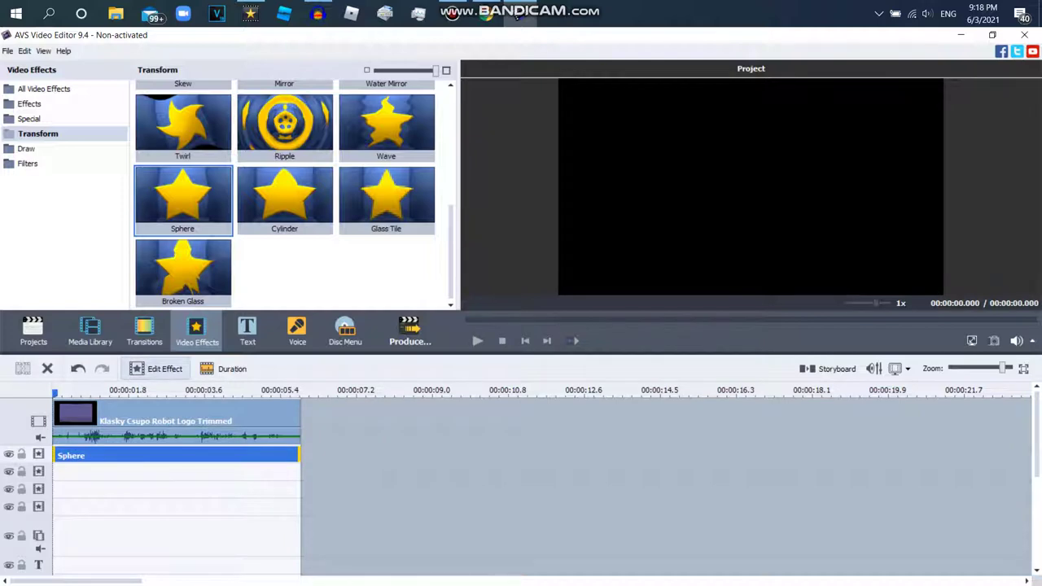
left_click(156, 368)
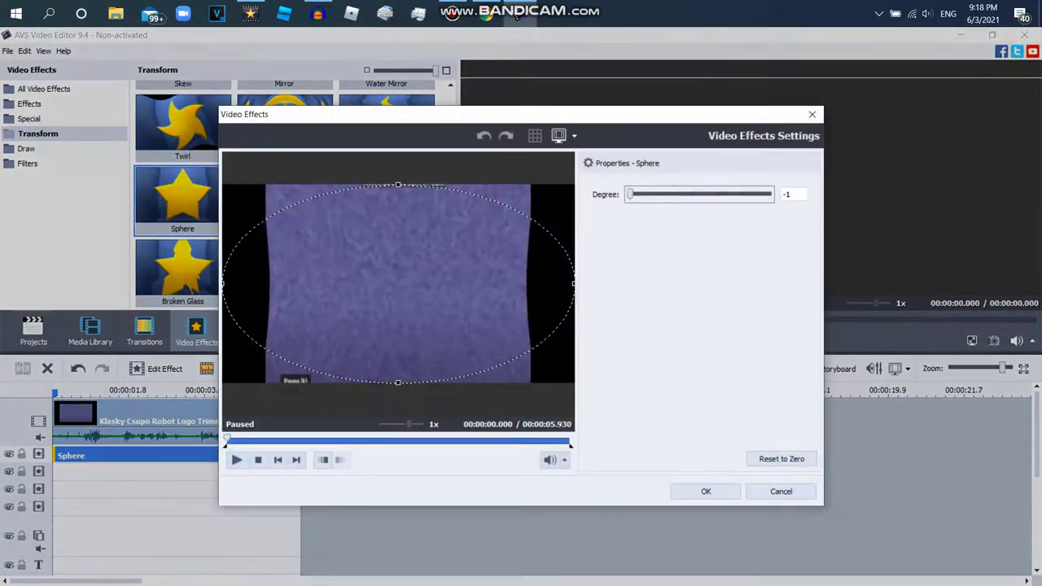
left_click(706, 491)
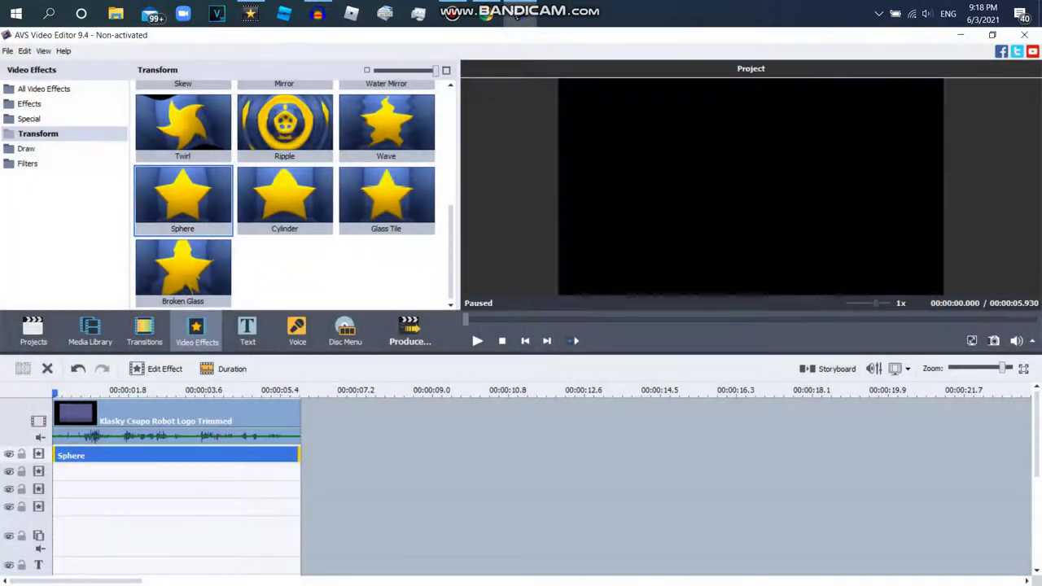
Duplicate the Sphere effect onto the second and third effects lines, aligned with the start of the clip
right_click(204, 455)
left_click(252, 527)
left_click_drag(366, 456, 119, 474)
right_click(119, 476)
left_click(167, 552)
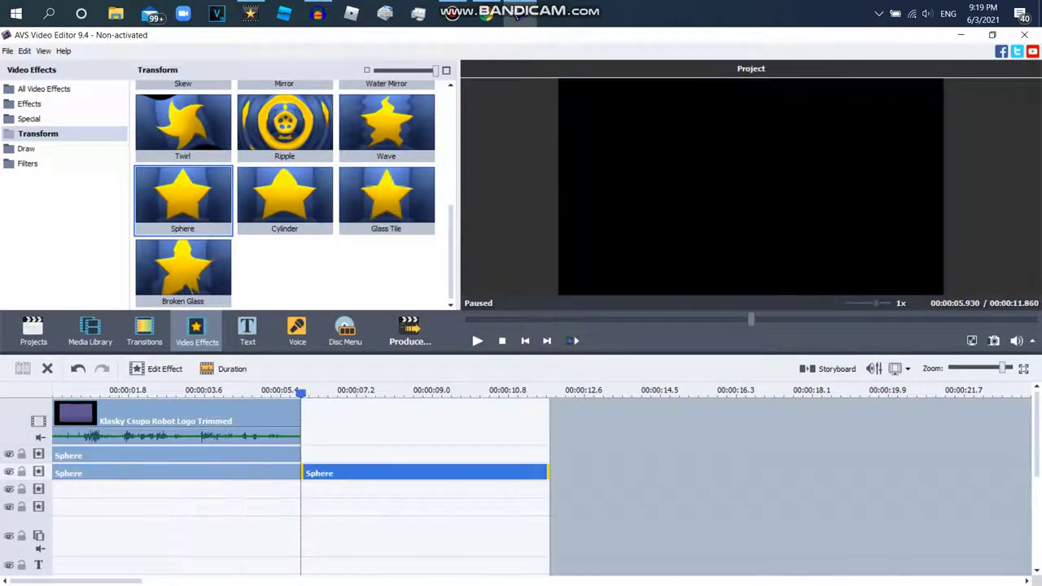
left_click_drag(342, 491, 119, 491)
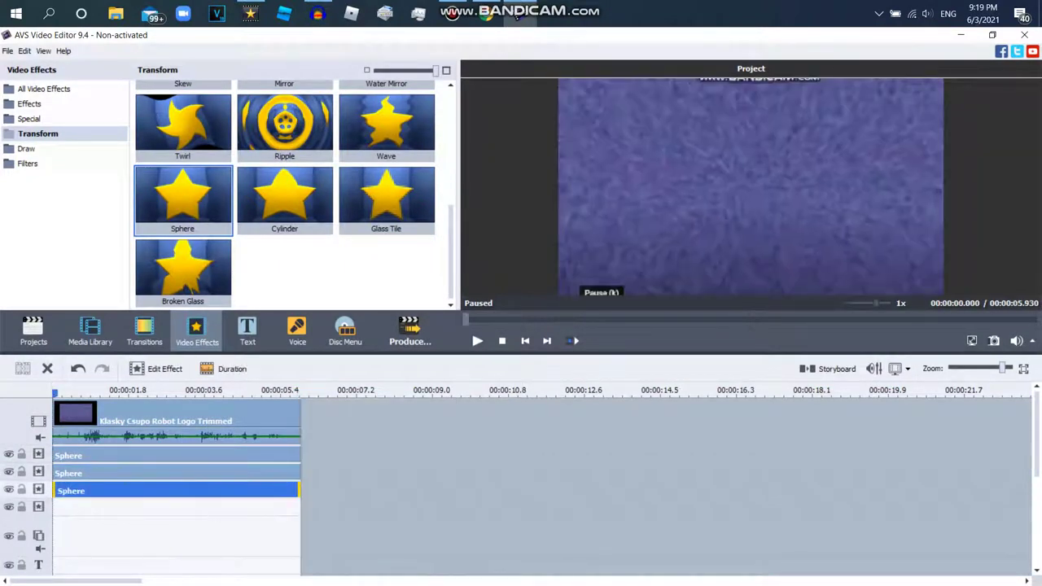
Add two more full-length Sphere duplicates on the fourth and fifth effects lines, aligned with the clip's start
right_click(216, 488)
left_click(252, 463)
left_click_drag(366, 491, 119, 508)
right_click(367, 501)
left_click(403, 474)
right_click(287, 508)
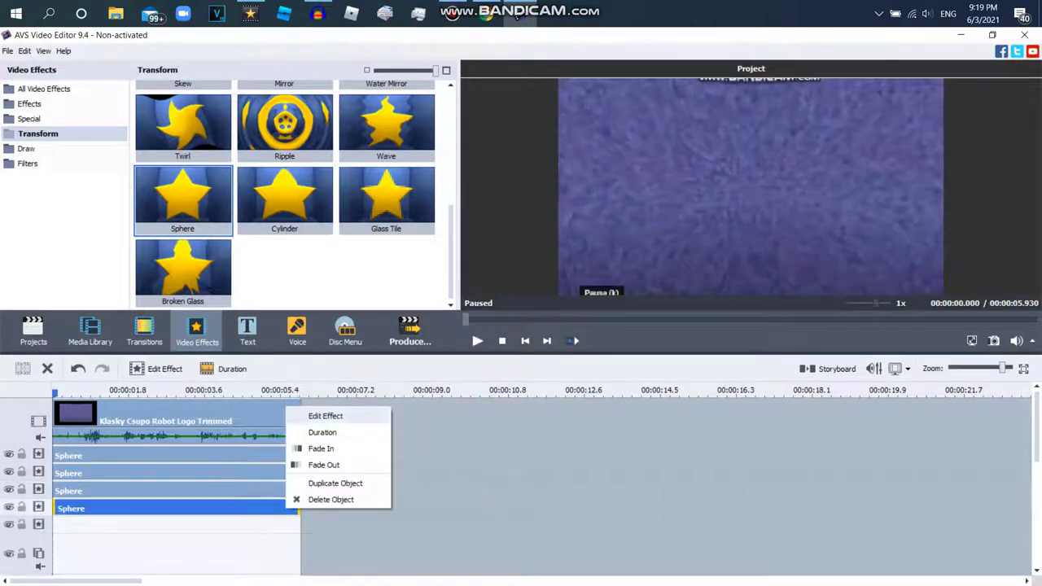
left_click(324, 481)
left_click_drag(341, 508, 95, 526)
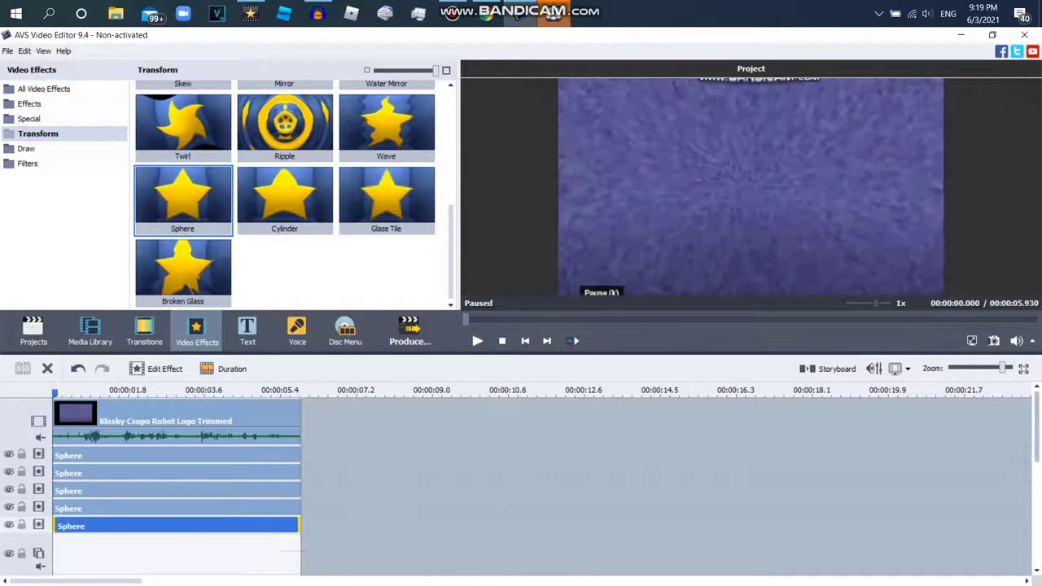
Dismiss the Norton time-limit reminder and place "Klasky Csupo Robot Logo Trimmed" on the audio track at the timeline start
scroll(178, 509, "down", 3)
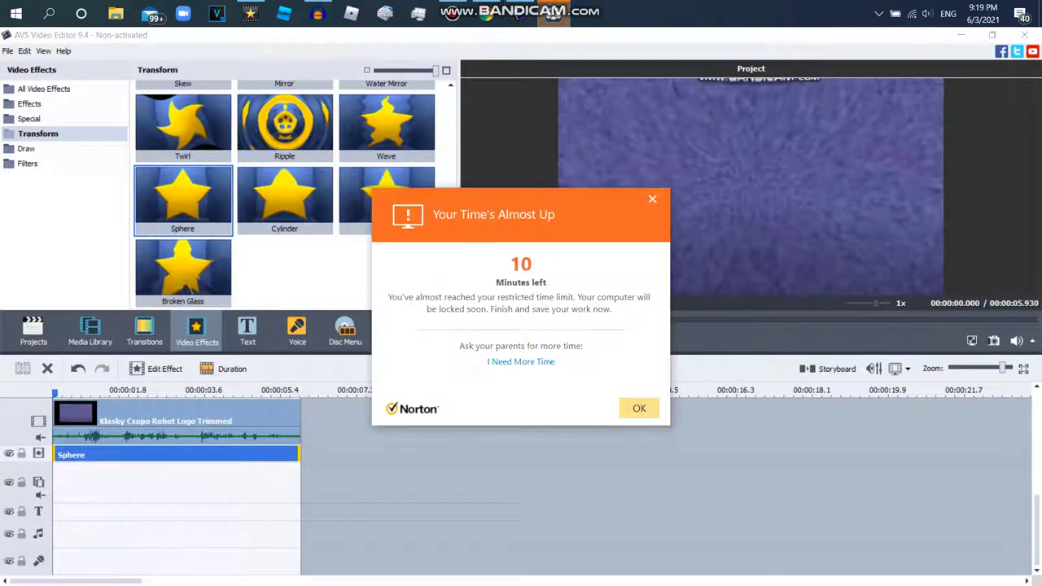
key("Return")
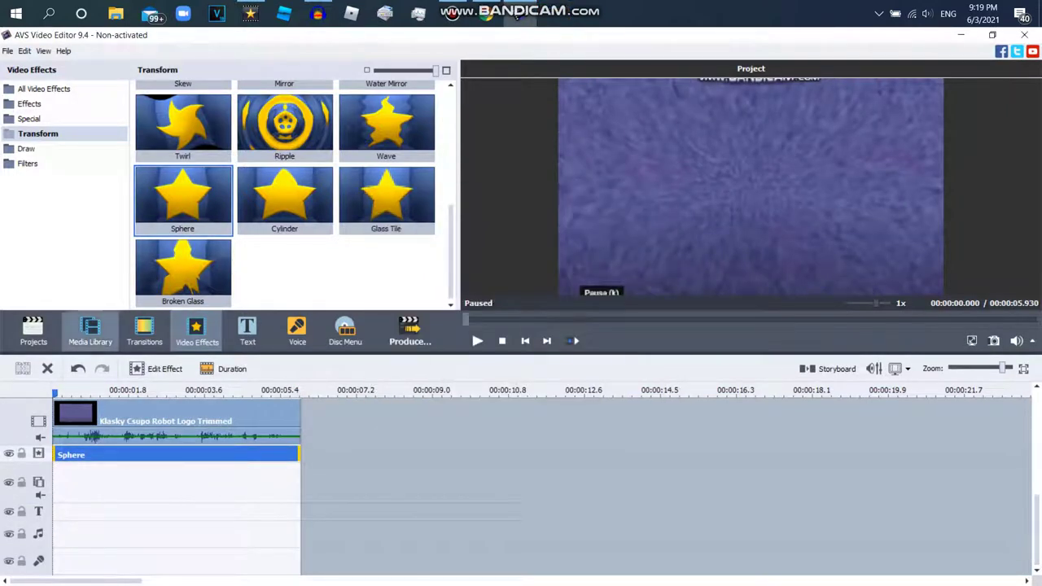
left_click(90, 329)
left_click_drag(183, 118, 114, 535)
Apply Pitch Shift with a rate of 107 to the audio track copy of the clip
left_click(208, 370)
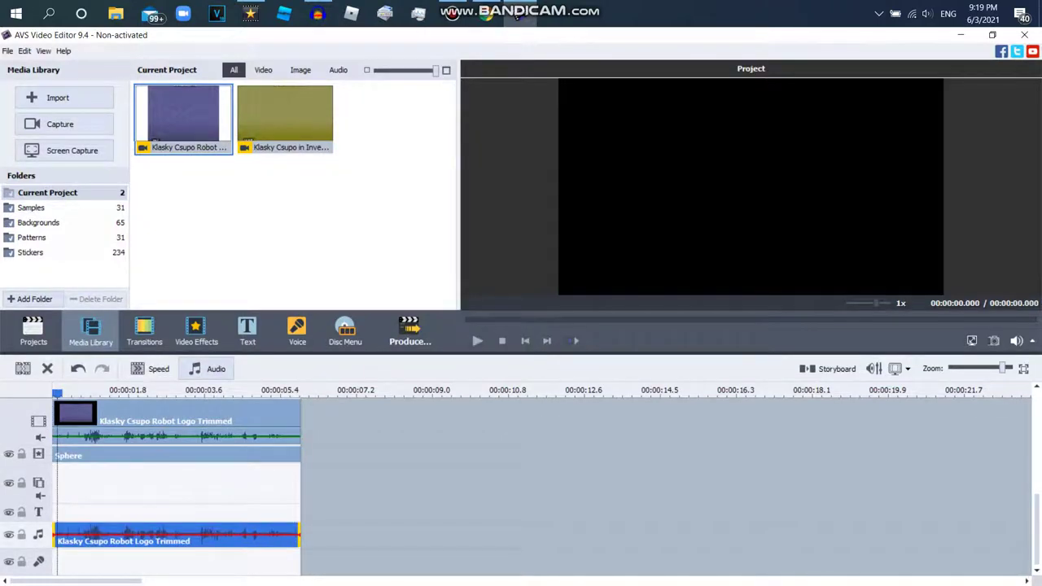
left_click(486, 14)
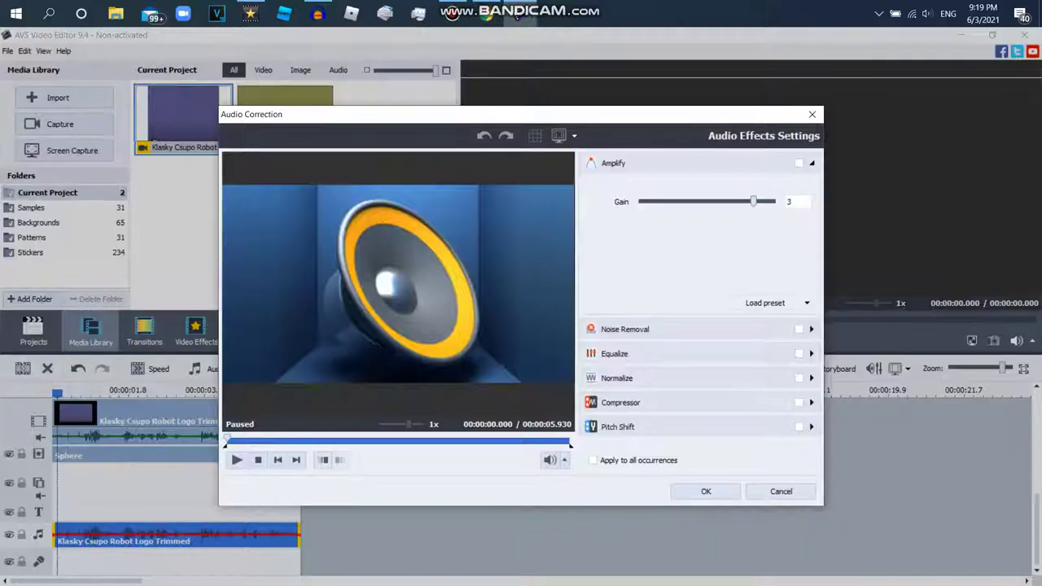
left_click_drag(685, 324, 717, 324)
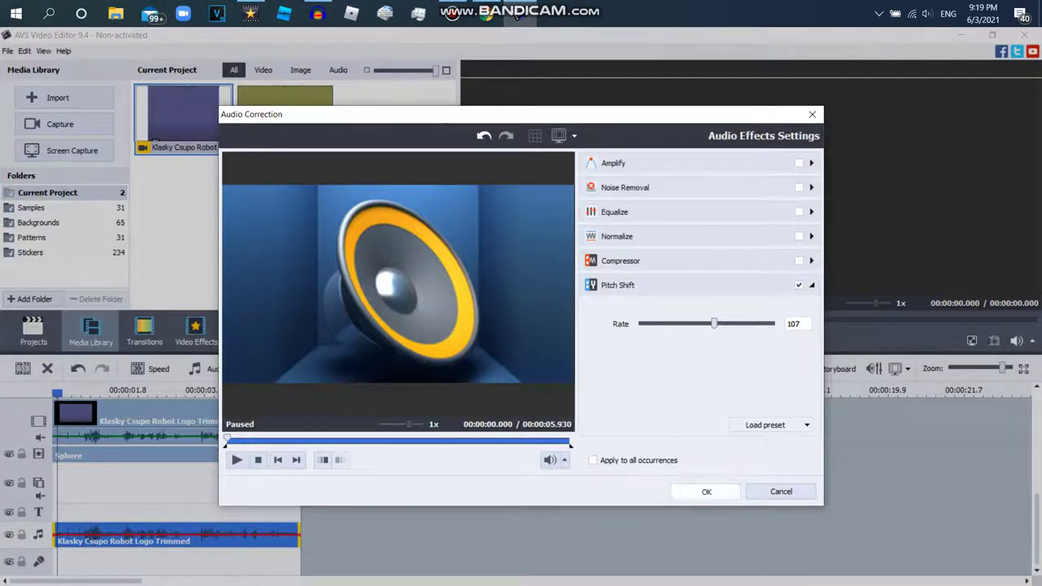
left_click(705, 490)
Place a second copy of the clip under the first audio copy and add more audio lines for further copies
left_click_drag(121, 548, 120, 561)
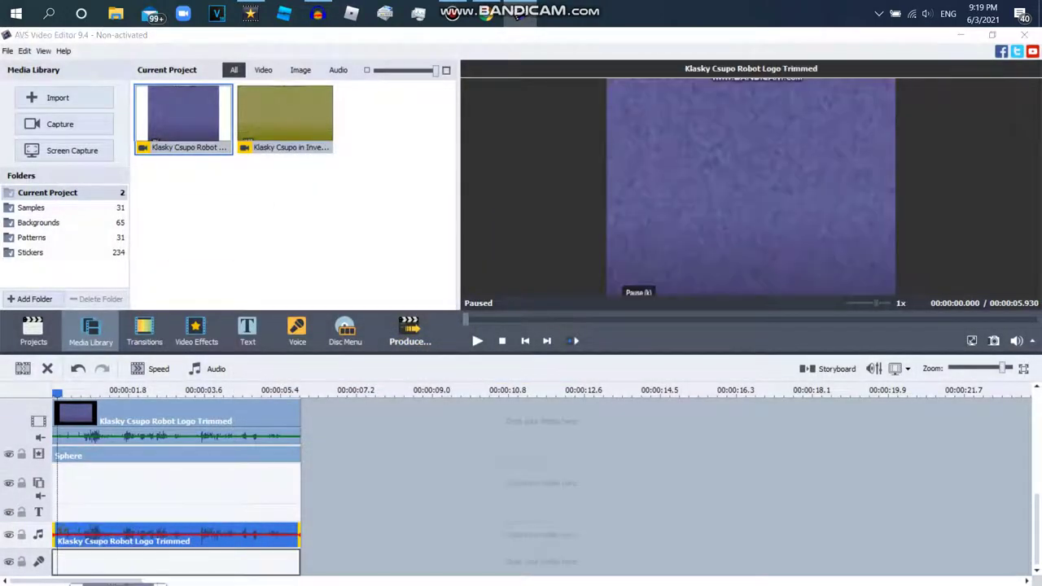
right_click(407, 554)
left_click(445, 541)
right_click(424, 562)
left_click(457, 536)
right_click(470, 535)
left_click(493, 509)
right_click(458, 553)
left_click(489, 528)
left_click_drag(1038, 463, 1038, 538)
Check the pitch list in the YouTube description and apply Pitch Shift to the second audio copy, raising the rate beyond 114
left_click(209, 369)
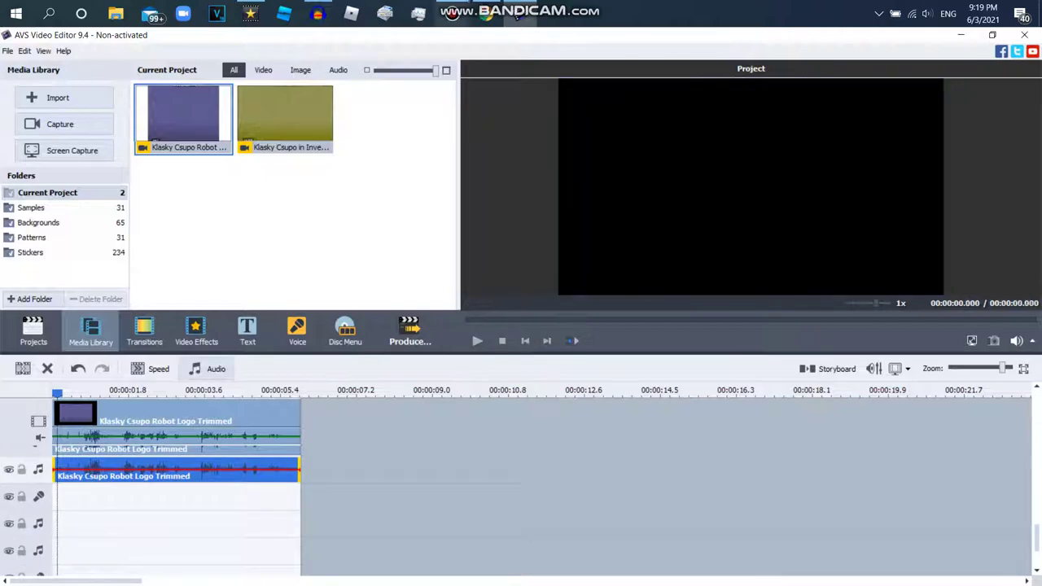
left_click(486, 14)
left_click(519, 15)
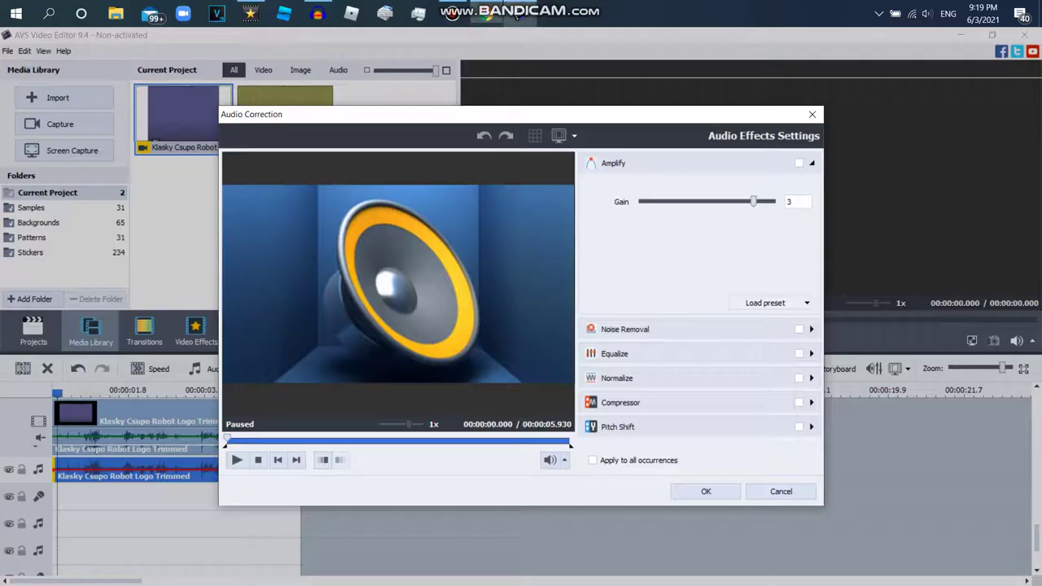
left_click(811, 426)
left_click_drag(685, 324, 708, 324)
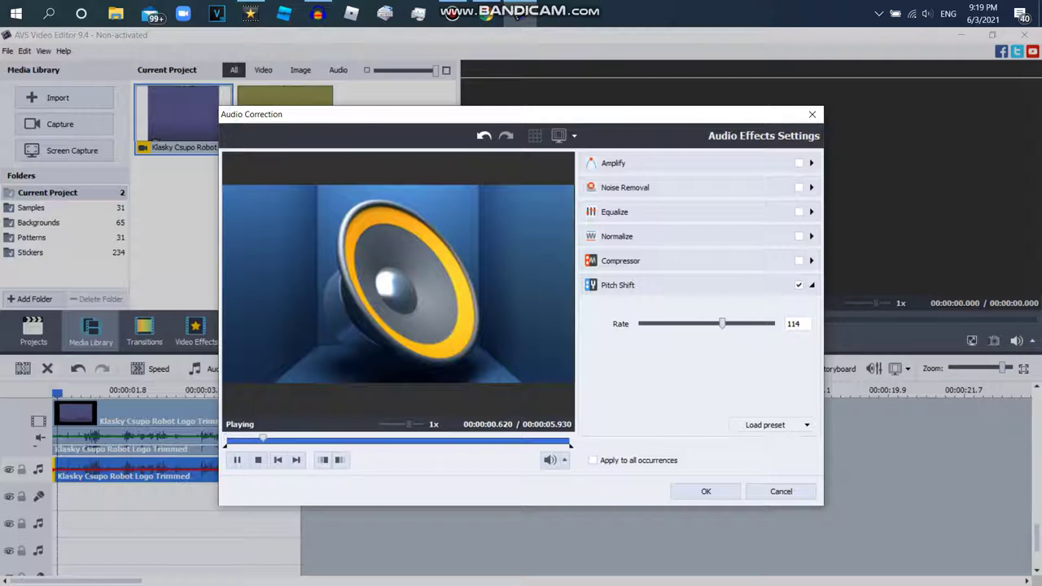
left_click_drag(722, 324, 728, 324)
left_click(706, 491)
Duplicate the second audio copy onto the third audio line, aligned with the start of the timeline
right_click(150, 470)
left_click(199, 442)
left_click_drag(371, 471, 123, 498)
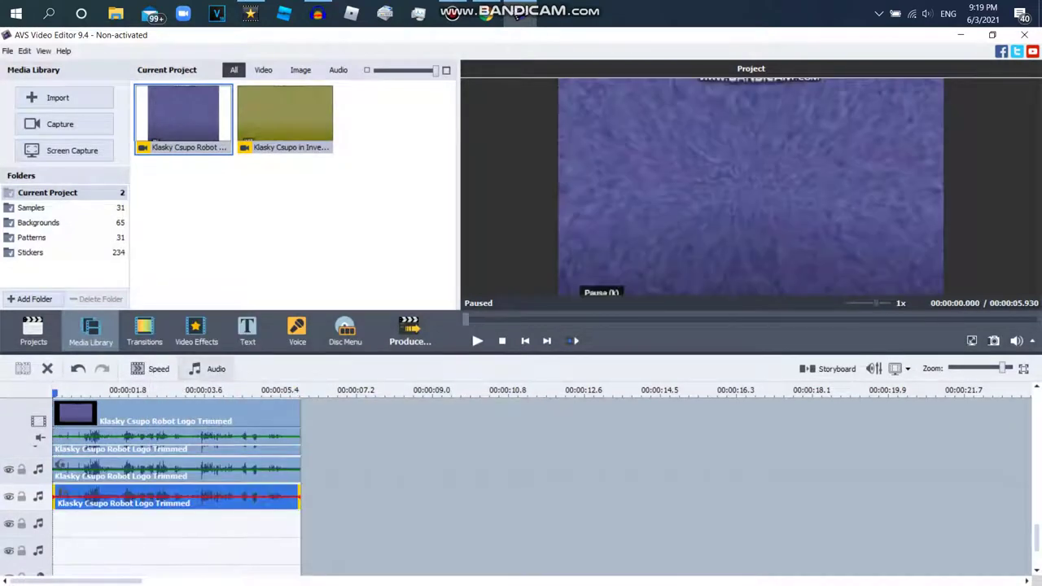
Recheck the pitch list in Chrome, set the third audio copy's Pitch Shift rate to 129 and preview the sound
left_click(520, 16)
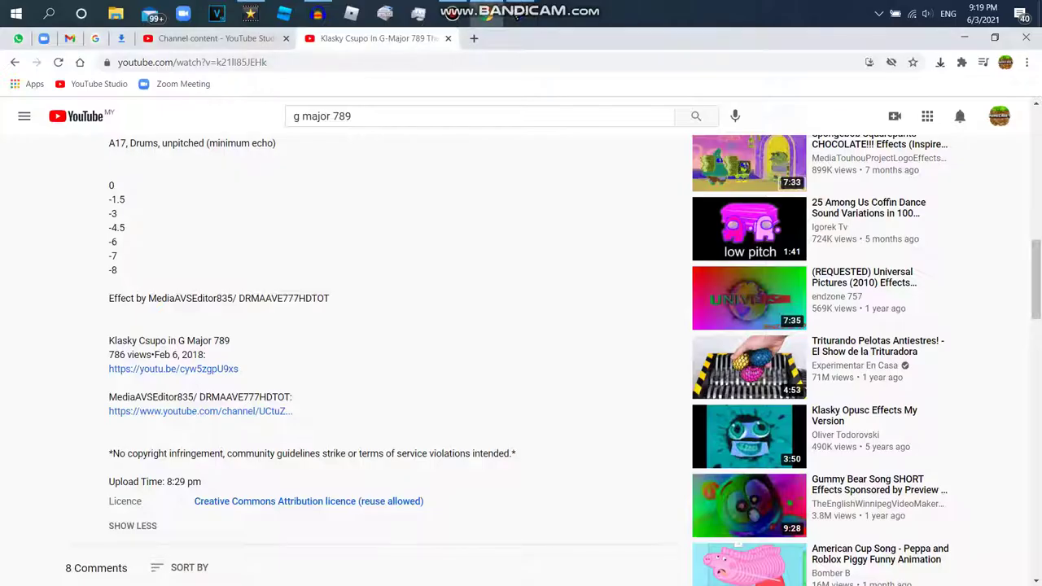
left_click(518, 17)
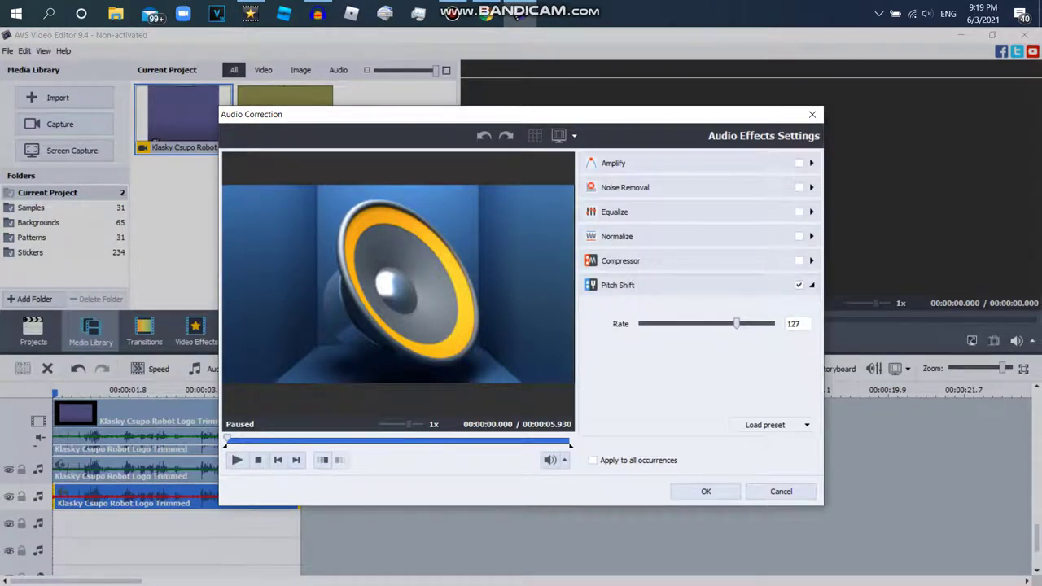
left_click(237, 460)
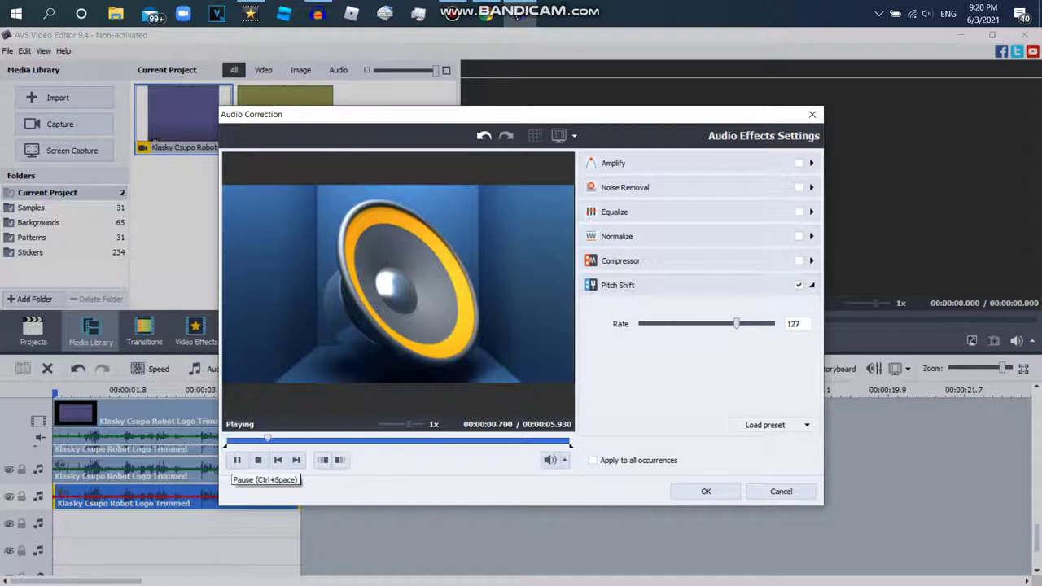
left_click(236, 460)
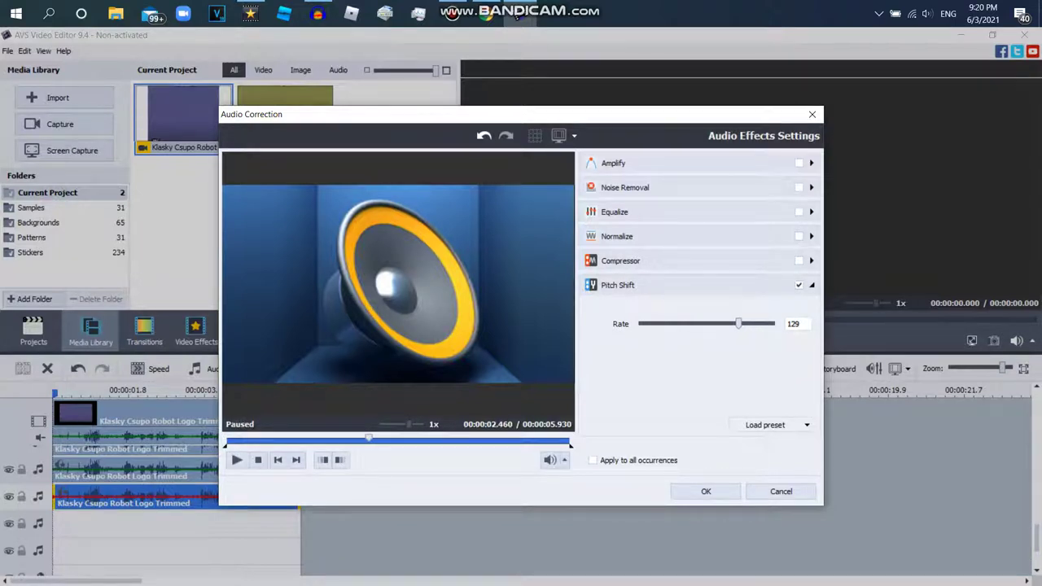
left_click(237, 460)
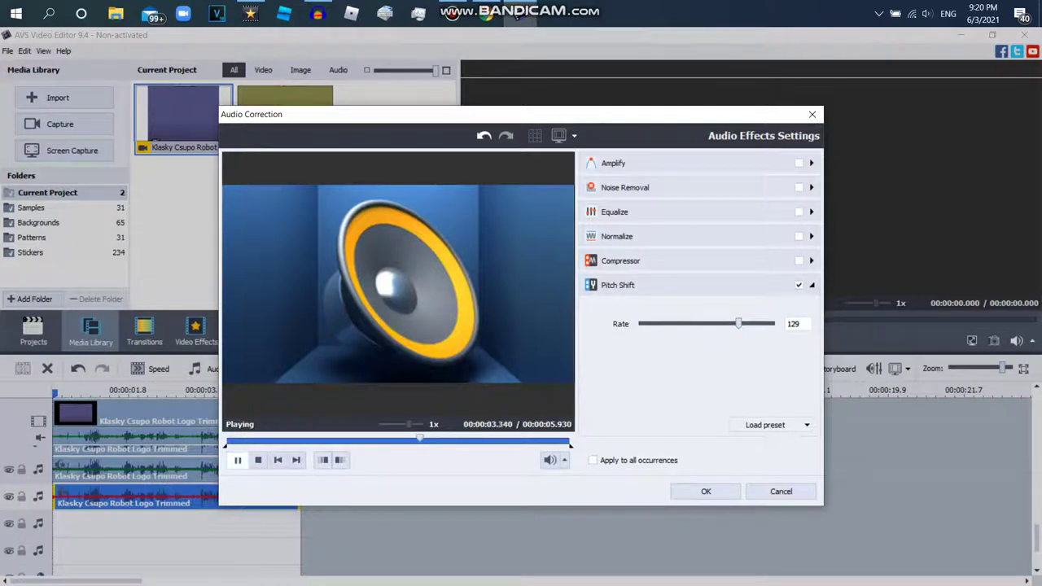
left_click(706, 492)
Place a fourth audio copy of the clip on the next audio line and apply Pitch Shift with a rate of 140
left_click_drag(184, 118, 118, 561)
left_click(208, 369)
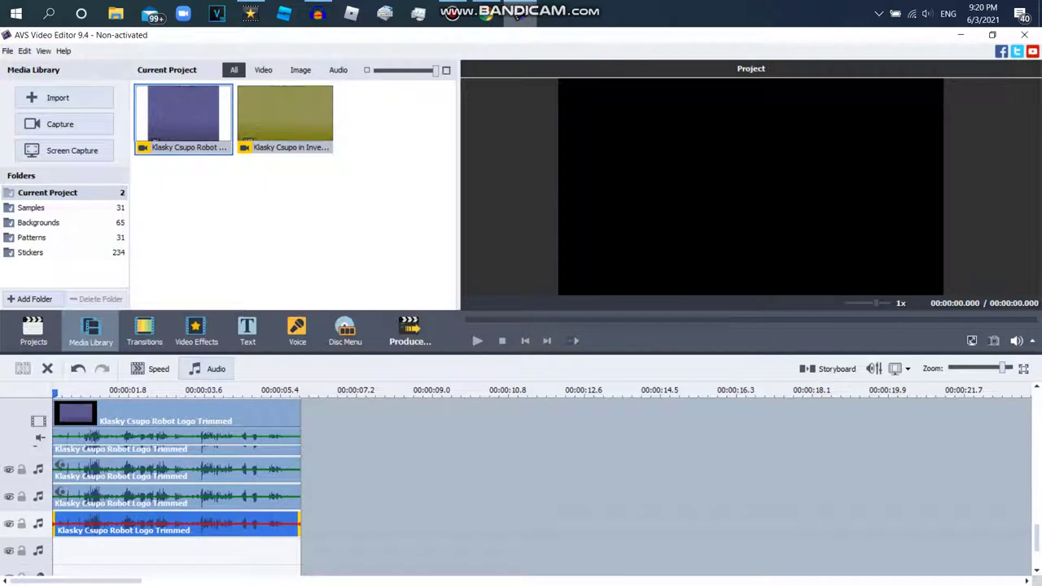
left_click(487, 14)
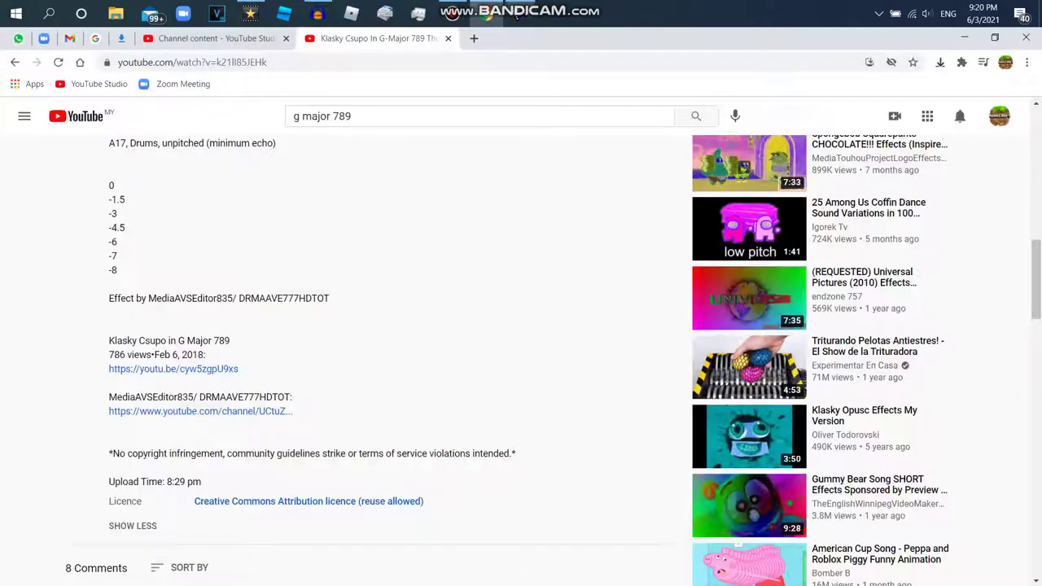
left_click(518, 16)
left_click(811, 427)
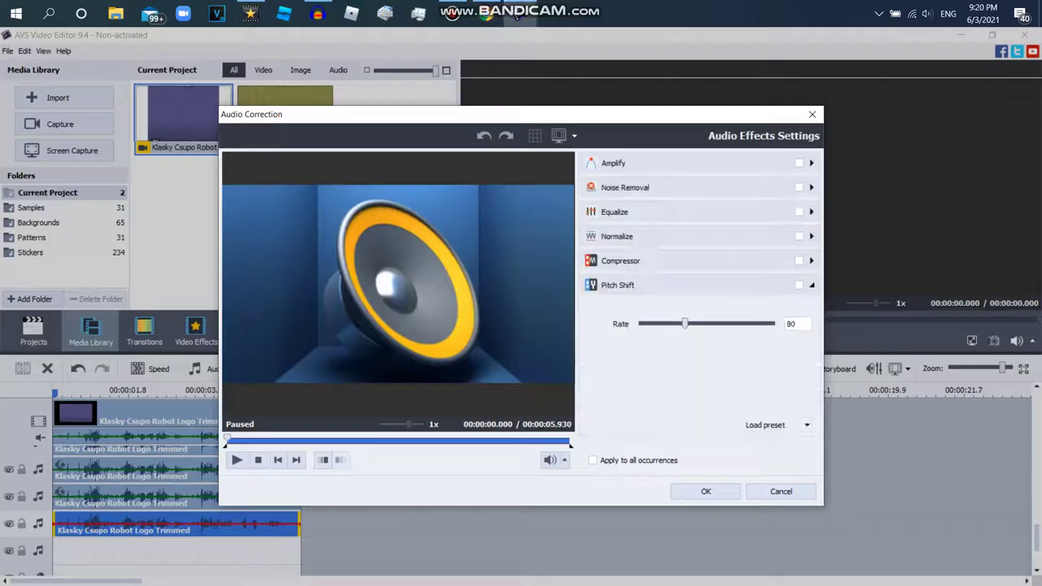
left_click(804, 425)
left_click(760, 442)
left_click(706, 491)
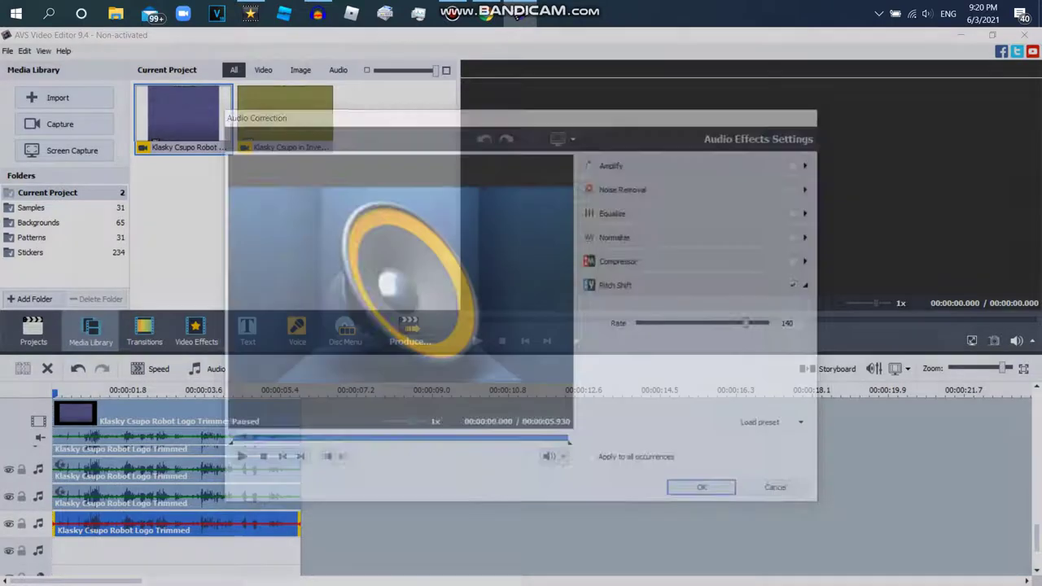
Place a fifth audio copy of the clip on the next audio line and apply Pitch Shift with a rate of 150
left_click_drag(184, 119, 59, 552)
left_click_drag(122, 578, 122, 573)
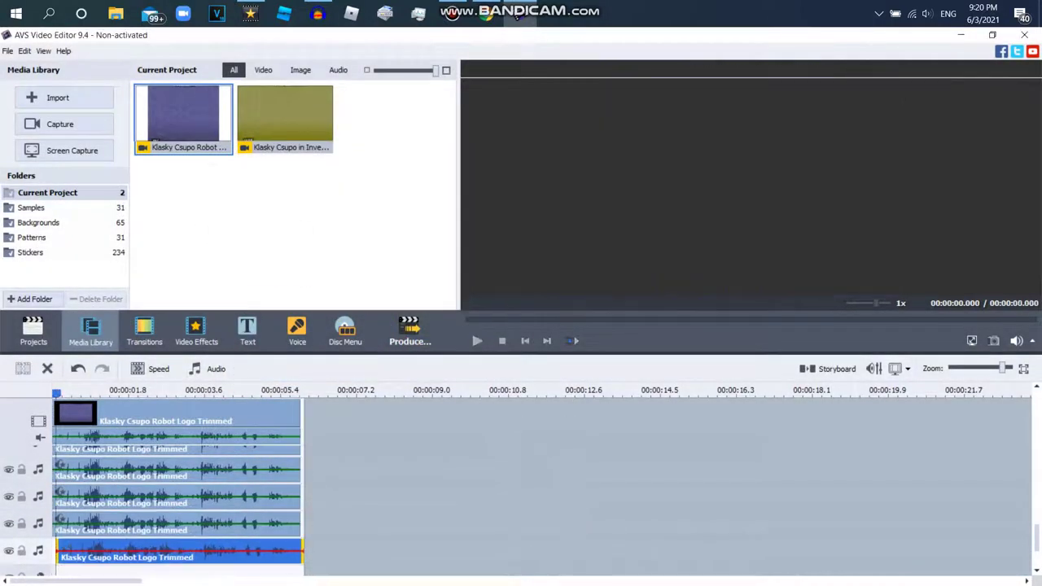
left_click(487, 15)
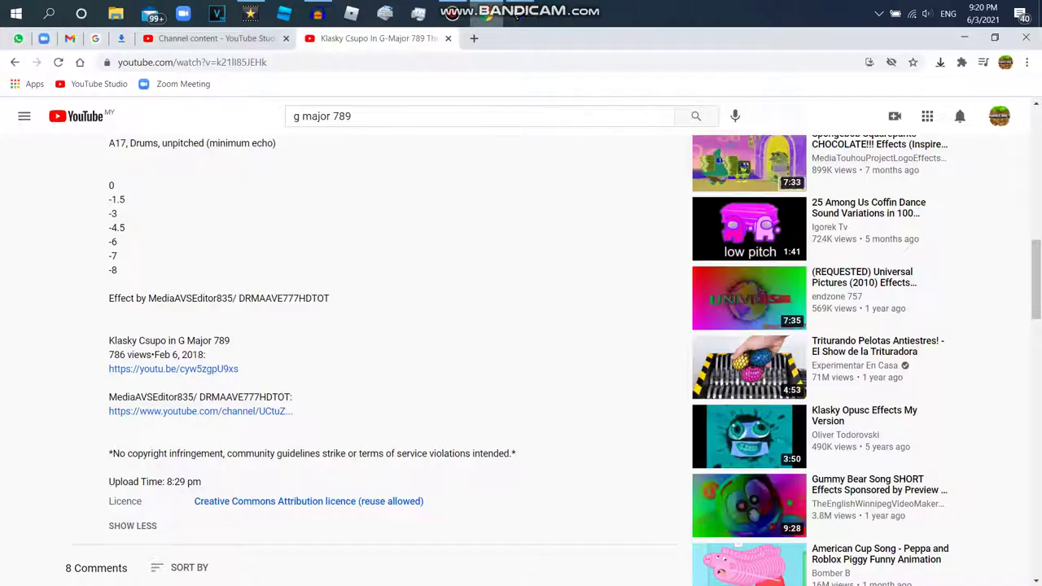
left_click(519, 16)
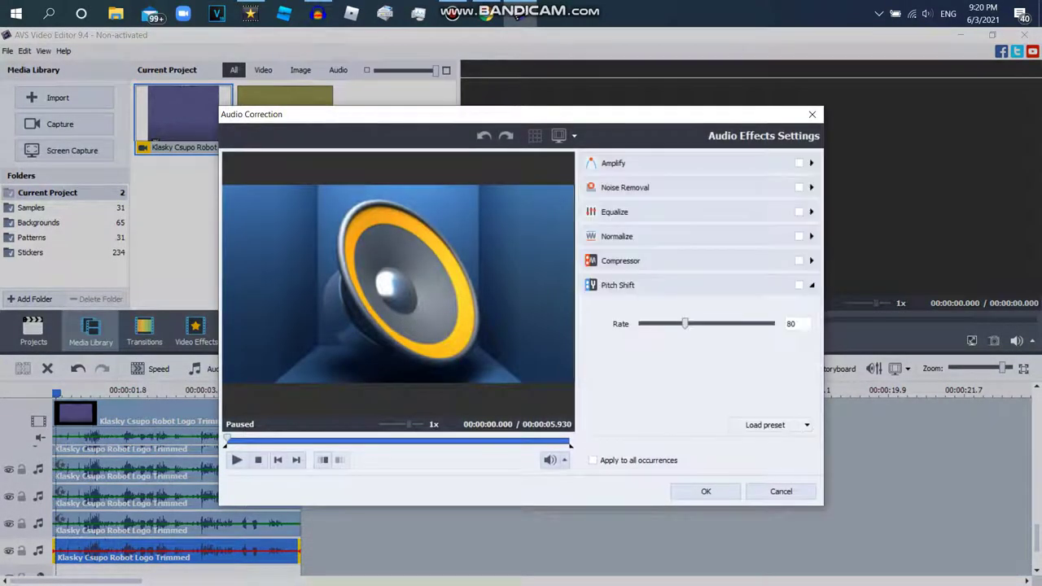
left_click_drag(684, 324, 756, 324)
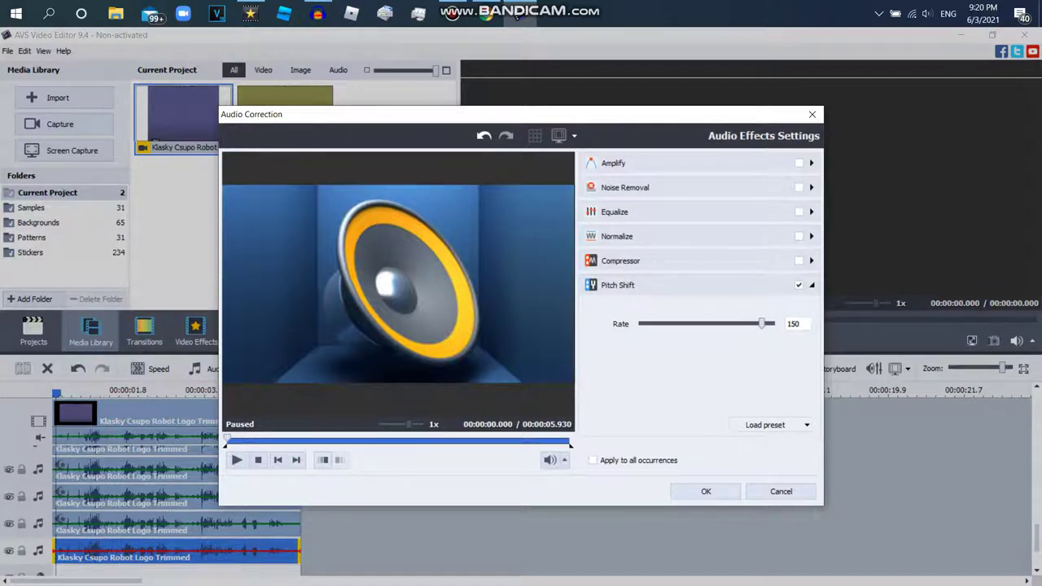
left_click(706, 491)
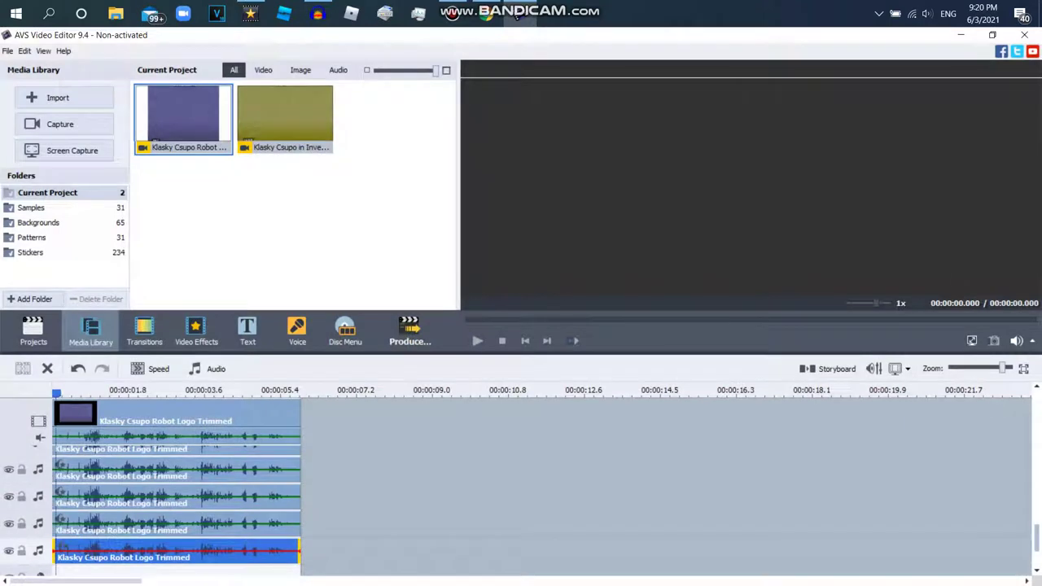
Place a sixth audio copy of the clip on the voice line and apply Pitch Shift with a rate of 159
left_click_drag(183, 118, 118, 564)
left_click(207, 369)
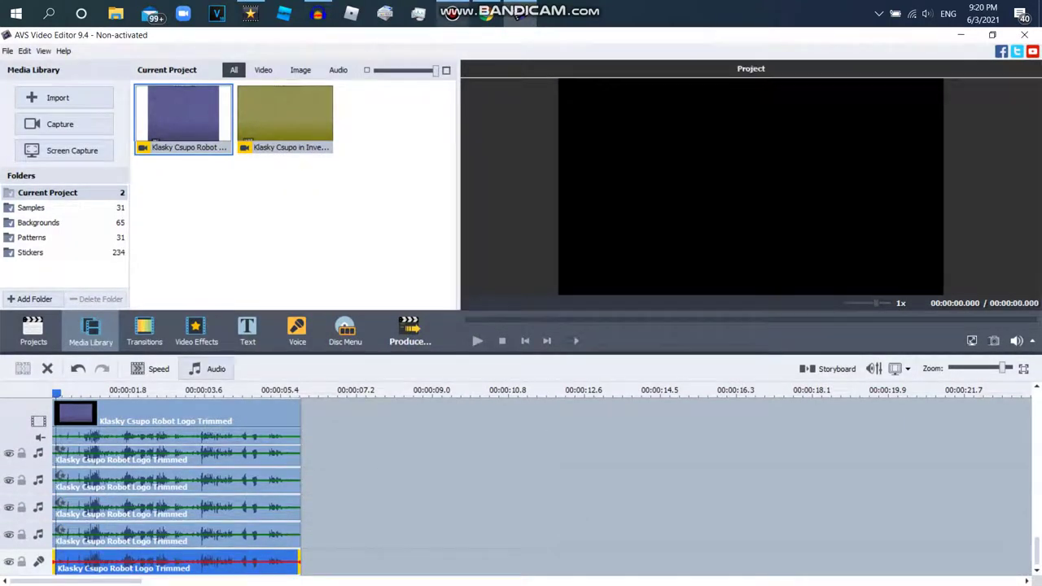
left_click(487, 14)
left_click(518, 16)
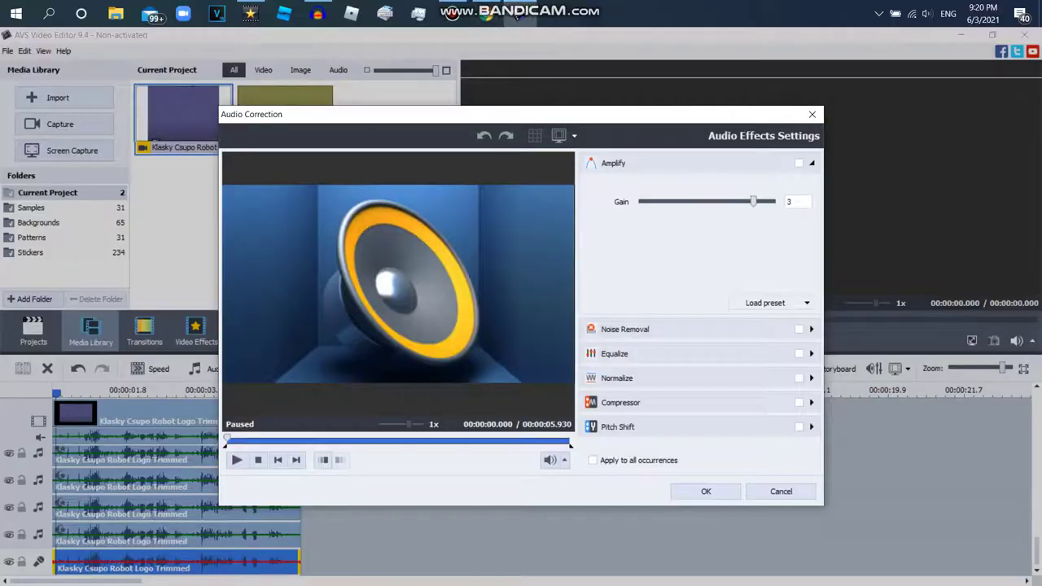
left_click(811, 426)
left_click_drag(684, 324, 732, 324)
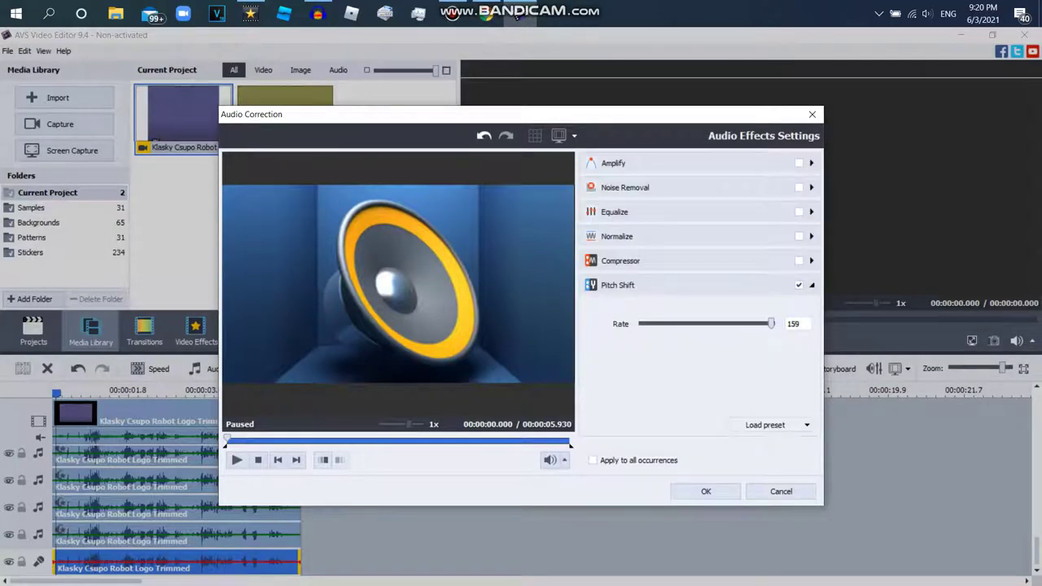
left_click(706, 492)
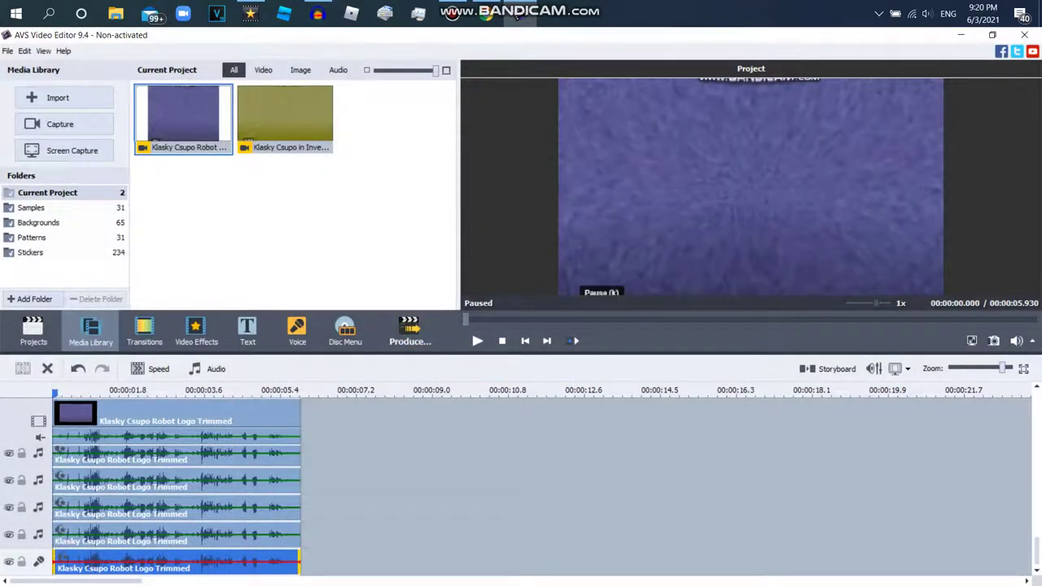
Play the project from the start to preview the logo clip with its Sphere effects and pitch-shifted audio copies
left_click(477, 341)
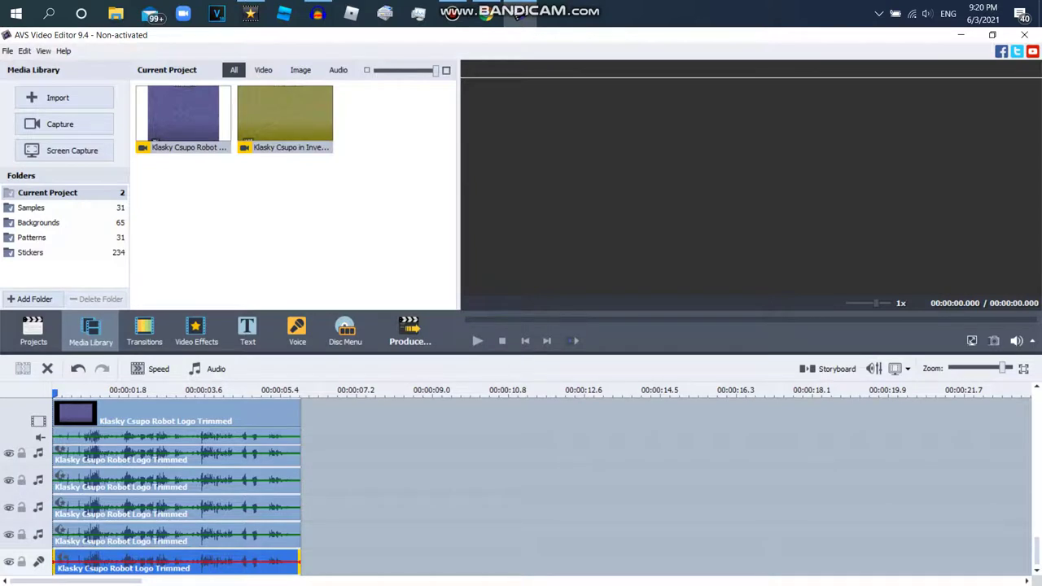
left_click(177, 417)
left_click(478, 341)
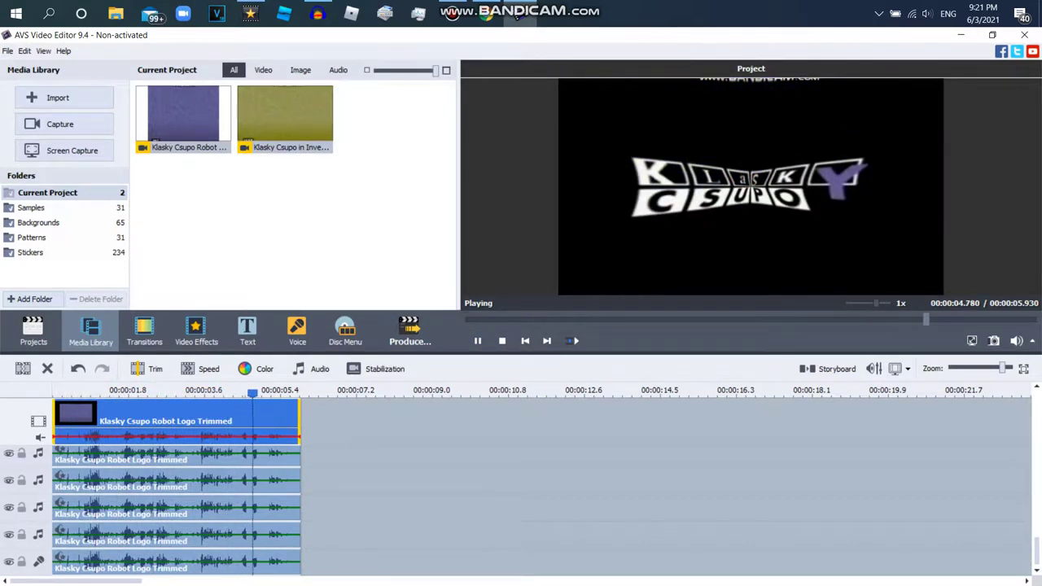
left_click(517, 16)
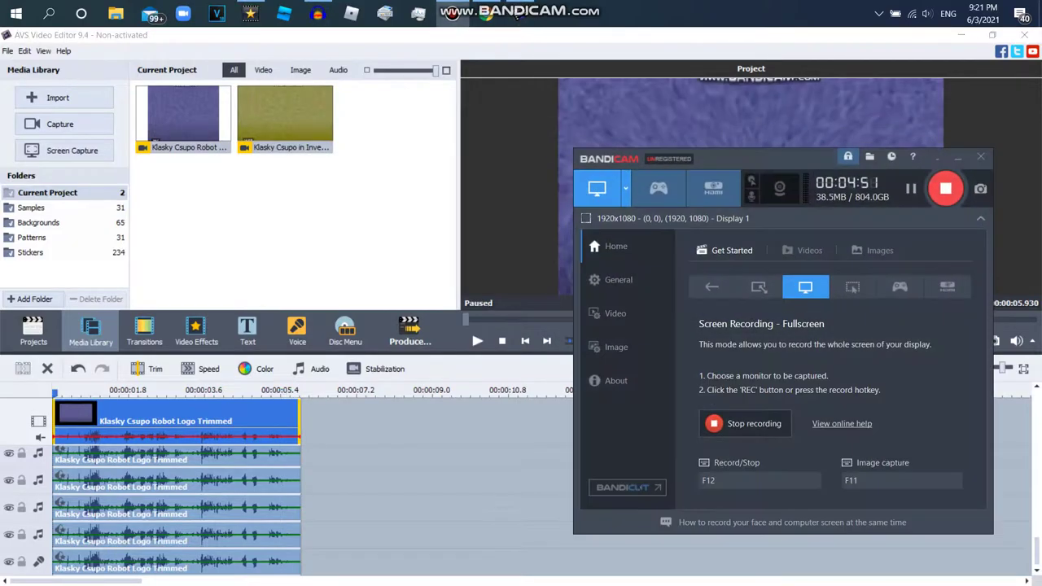